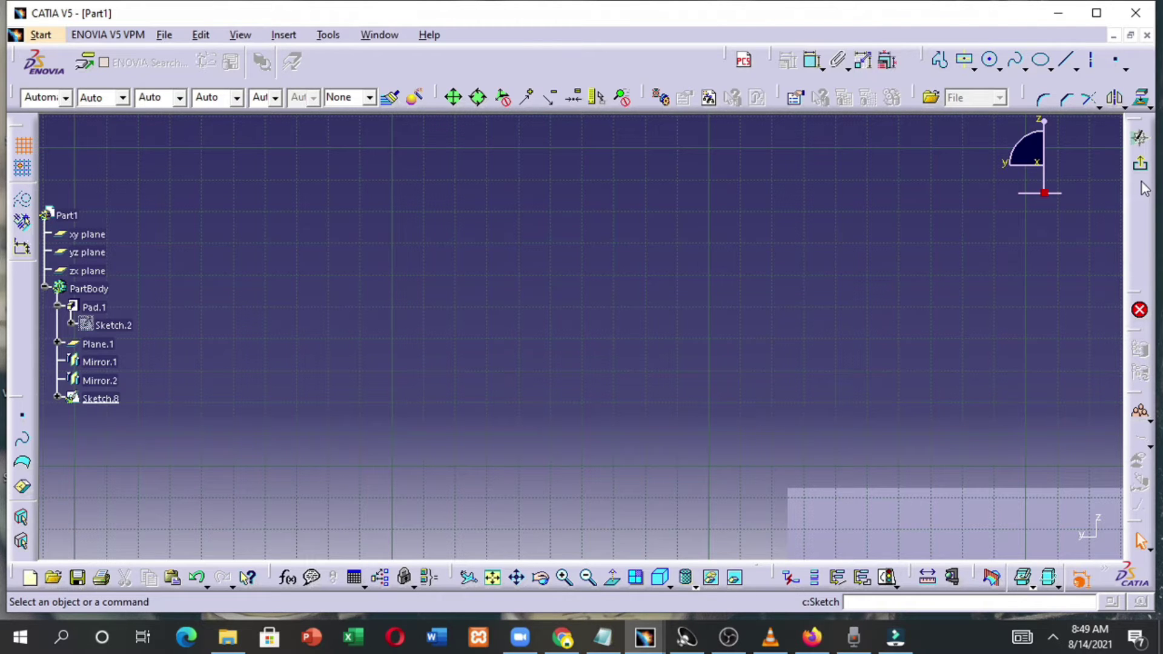
# Sketch a circle of about 11 mm radius near the upper-left corner of the end block's outer face and exit the sketch
pyautogui.moveTo(856, 241)
pyautogui.mouseDown(button='middle')
pyautogui.moveTo(582, 13)
pyautogui.moveTo(622, 118)
pyautogui.moveTo(593, 58)
pyautogui.mouseUp(button='middle')
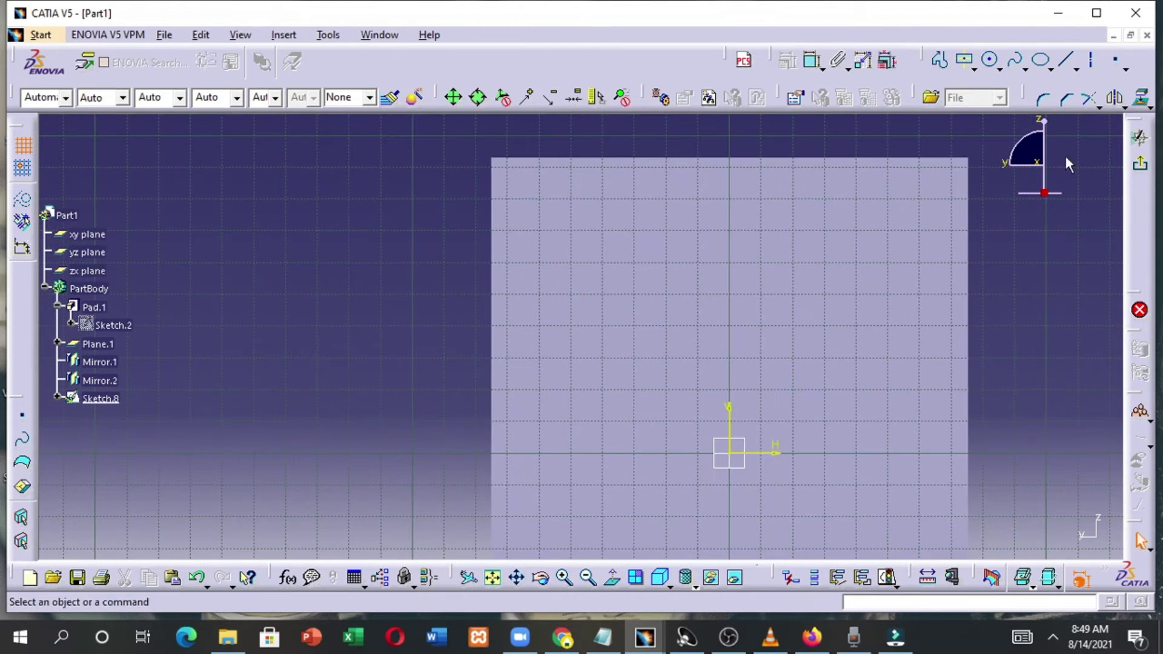
pyautogui.click(991, 62)
pyautogui.click(604, 222)
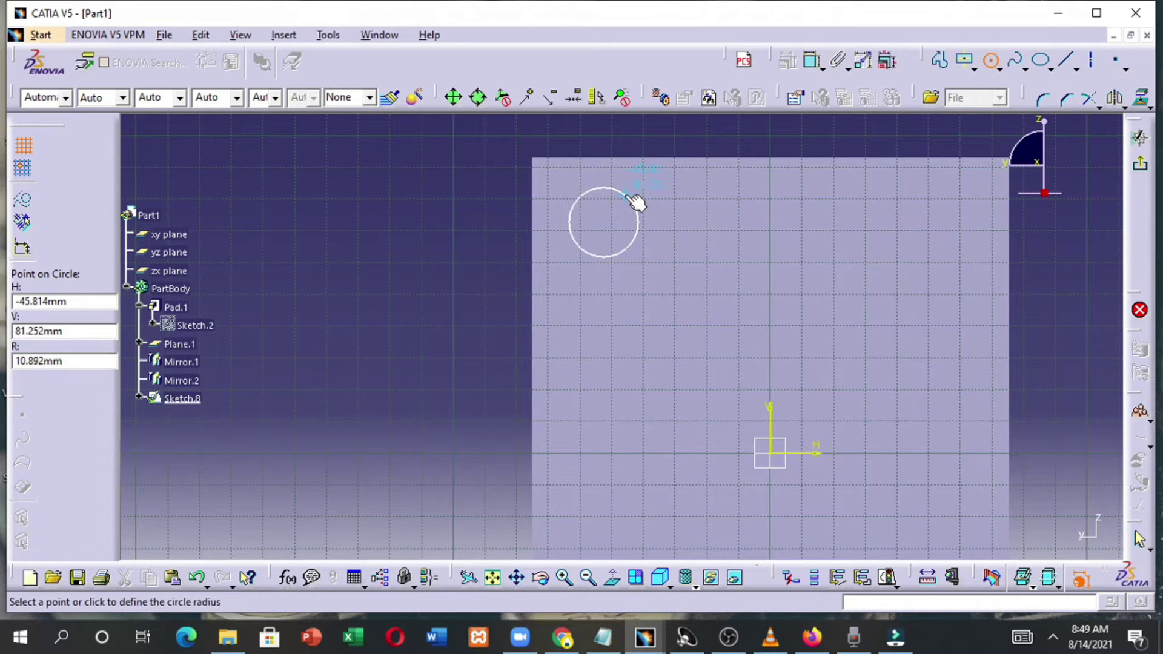
pyautogui.click(635, 202)
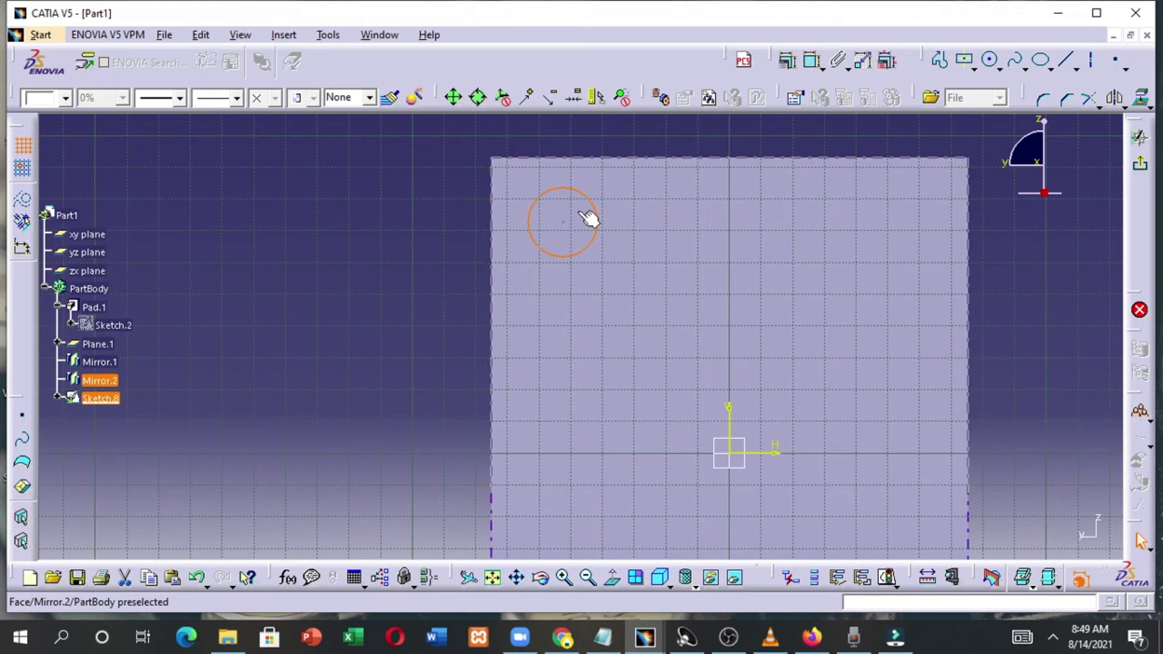
pyautogui.click(1139, 164)
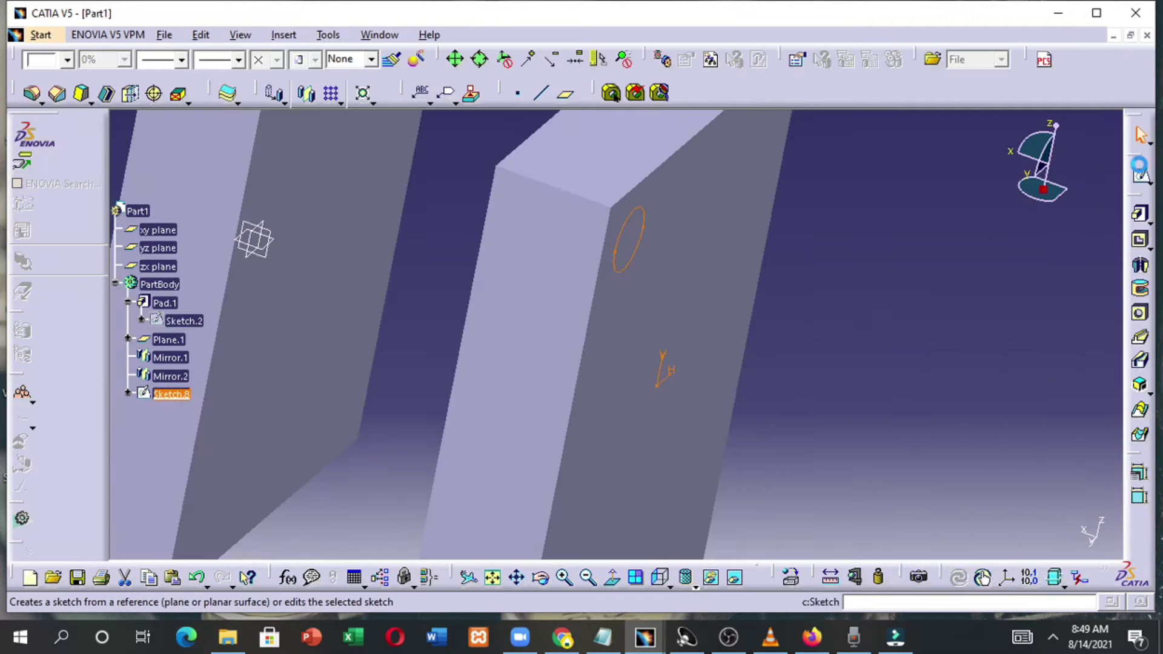
# Cut a pocket from the circle sketch with a Dimension limit and a depth of 20 mm
pyautogui.click(1139, 240)
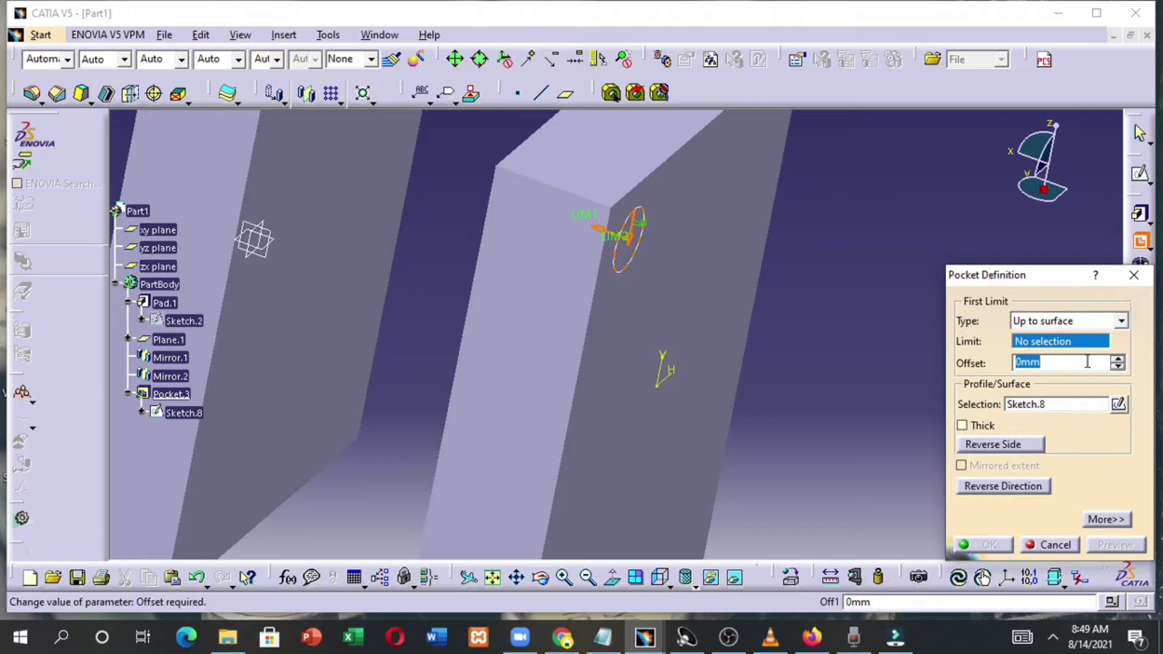
pyautogui.click(1105, 325)
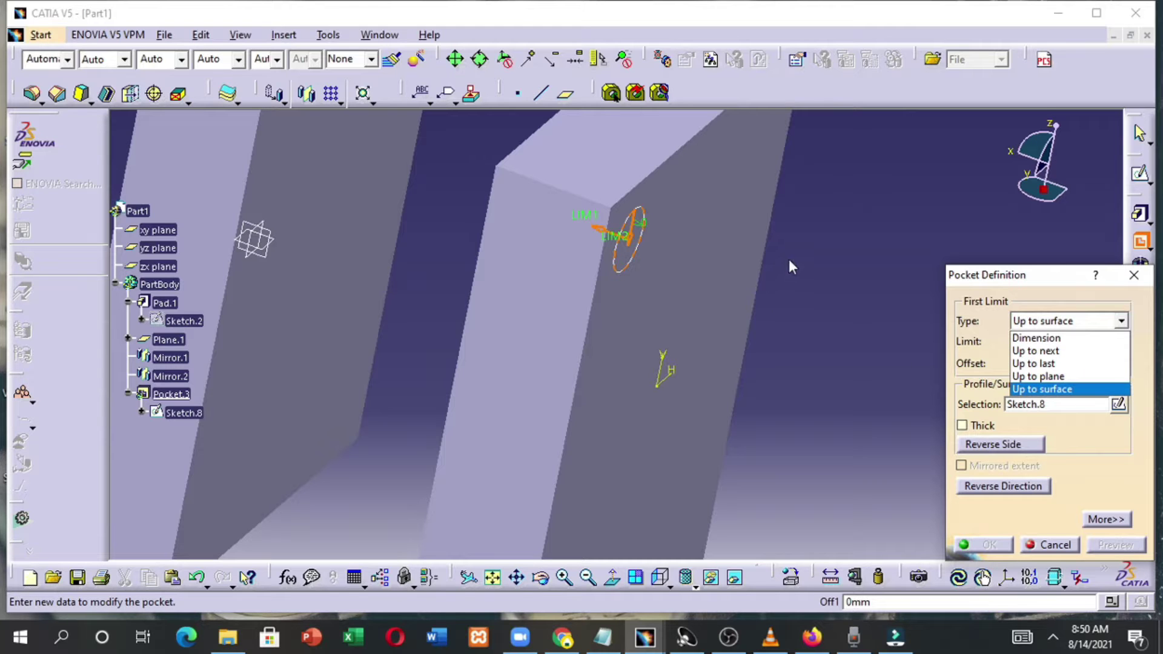
pyautogui.click(1029, 338)
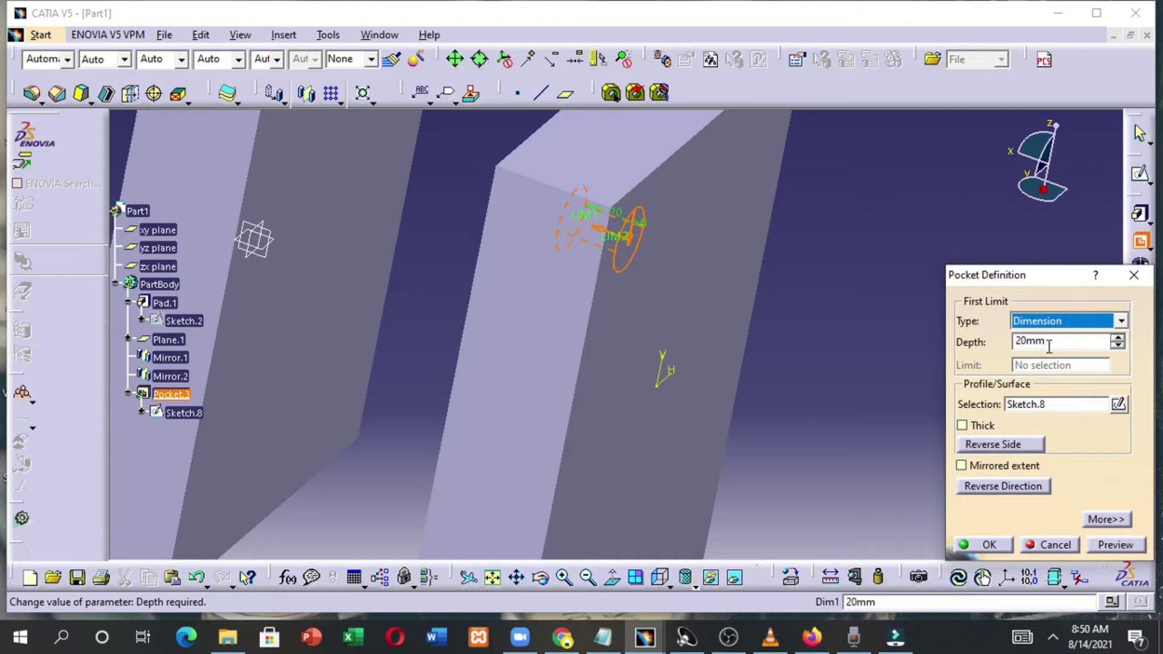
pyautogui.click(989, 544)
# Try a new circle sketch near the upper-right corner of the face with the hole, and undo it
pyautogui.moveTo(702, 345); pyautogui.dragTo(635, 325, button='middle')
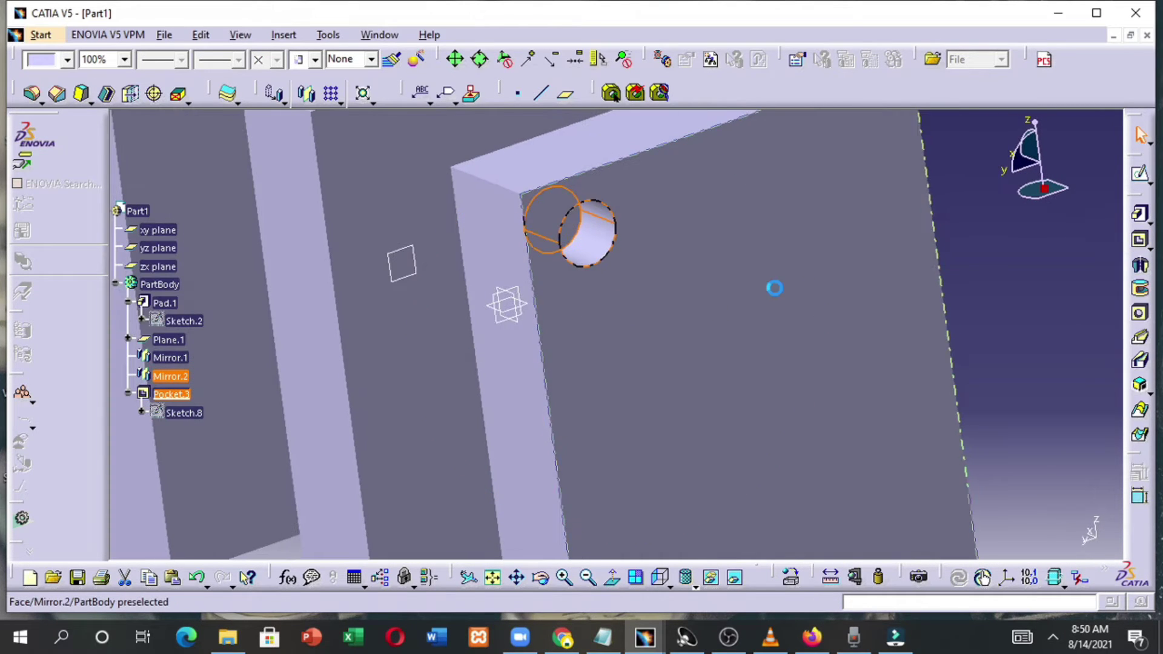
pyautogui.click(773, 285)
pyautogui.click(1139, 174)
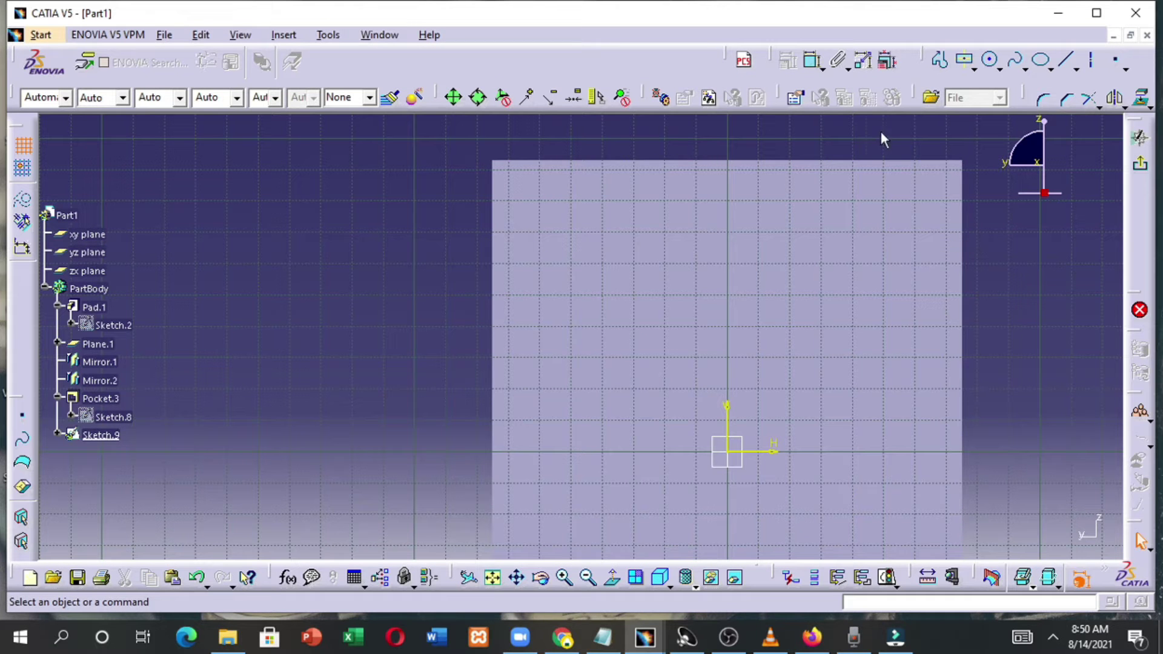
pyautogui.click(990, 60)
pyautogui.click(930, 266)
pyautogui.click(954, 239)
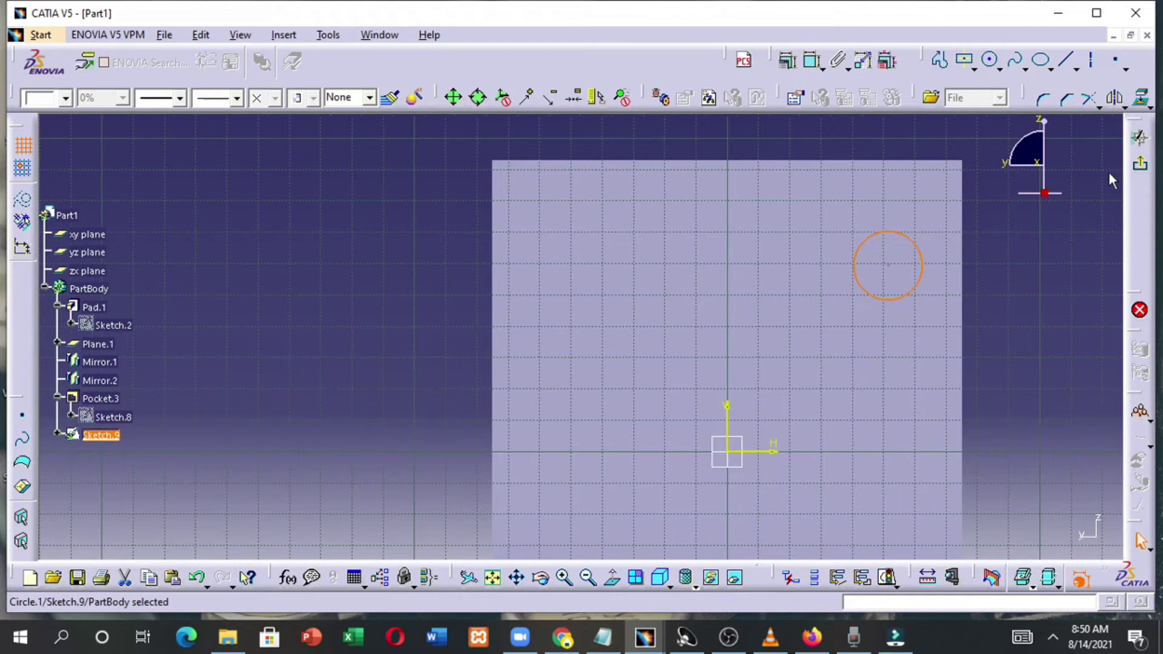
pyautogui.click(1138, 137)
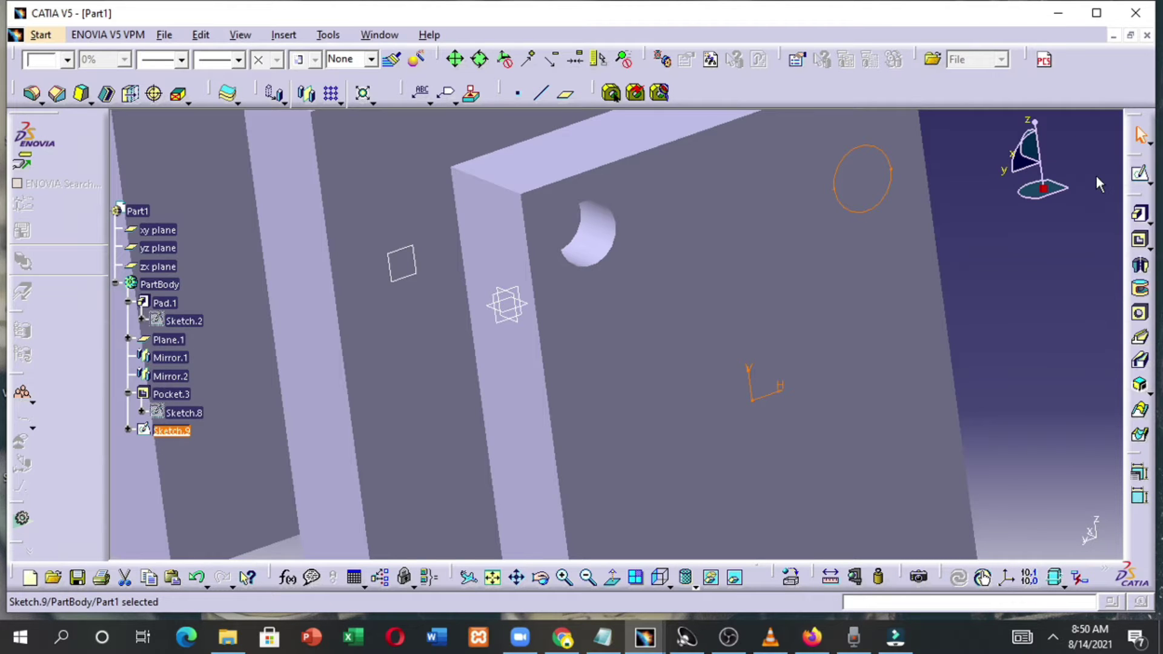
pyautogui.hotkey('ctrl', 'z')
# Try a circle sketch on a block face seen from the opposite side of the part, and undo it
pyautogui.moveTo(890, 238)
pyautogui.mouseDown(button='middle')
pyautogui.moveTo(628, 337)
pyautogui.moveTo(469, 421)
pyautogui.moveTo(651, 309)
pyautogui.mouseUp(button='middle')
pyautogui.click(993, 156)
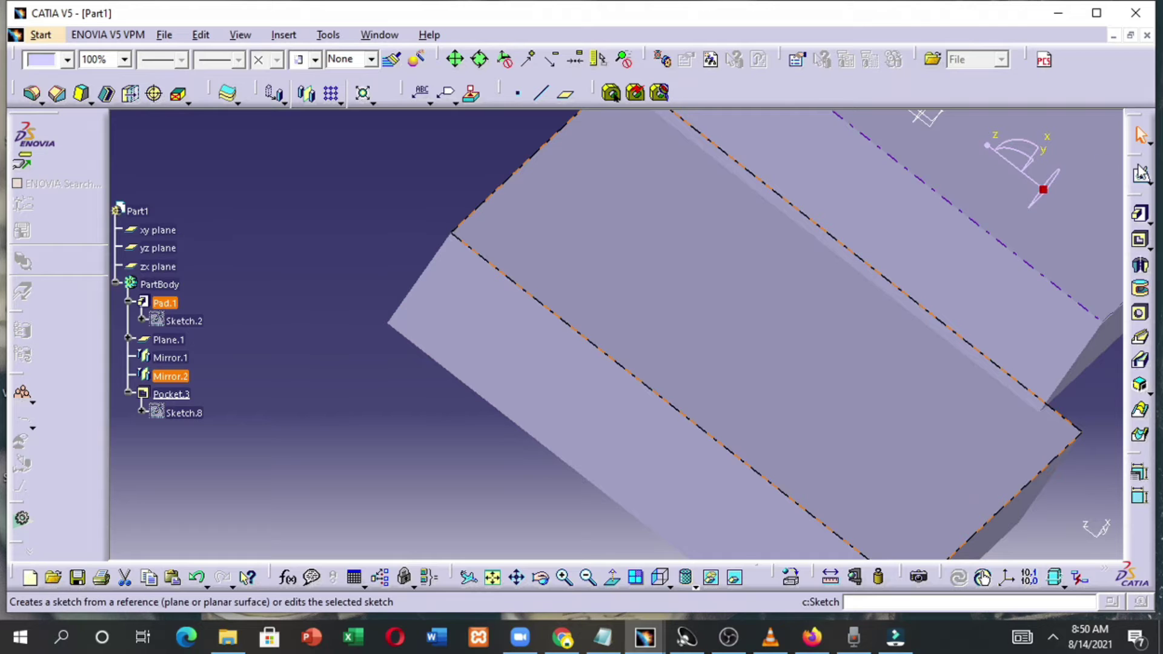
pyautogui.click(1140, 182)
pyautogui.click(800, 192)
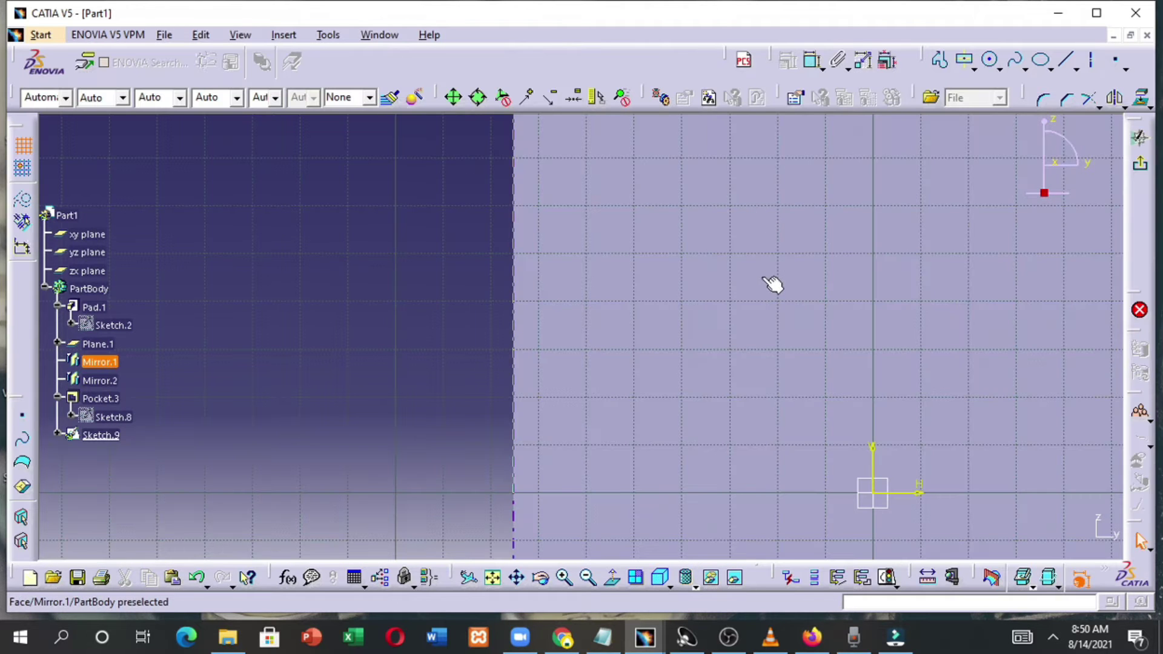
pyautogui.click(990, 63)
pyautogui.moveTo(929, 246); pyautogui.dragTo(887, 83, button='middle')
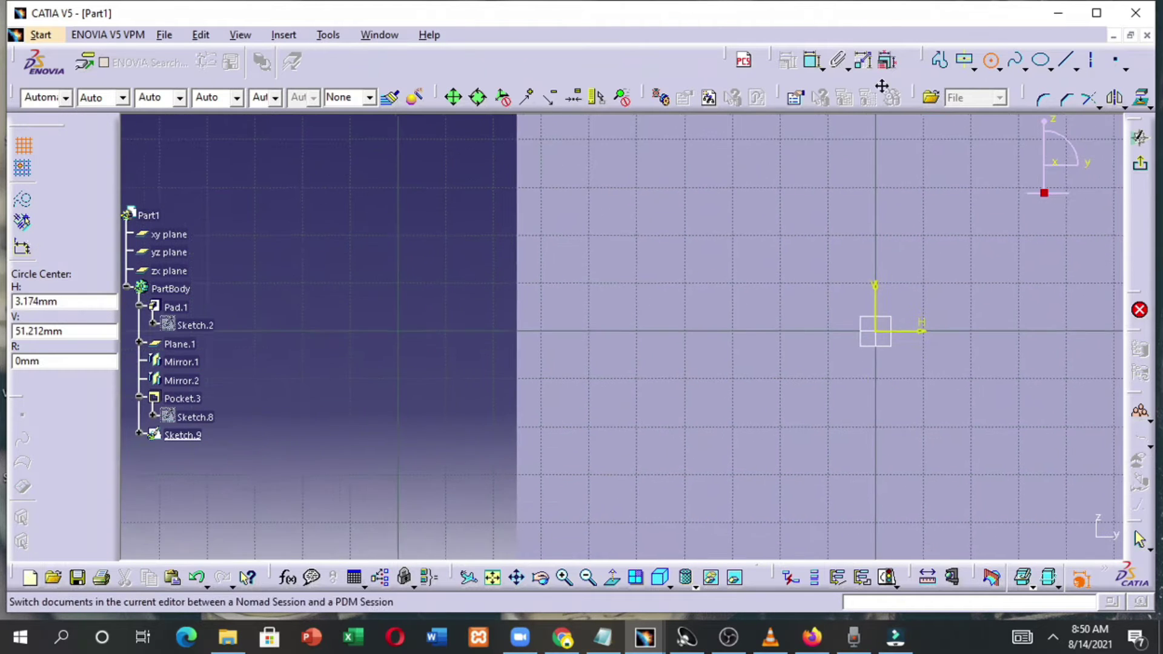
pyautogui.moveTo(737, 289); pyautogui.dragTo(624, 164, button='middle')
pyautogui.moveTo(810, 352)
pyautogui.mouseDown(button='middle')
pyautogui.moveTo(594, 467)
pyautogui.moveTo(420, 648)
pyautogui.mouseUp(button='middle')
pyautogui.moveTo(445, 467); pyautogui.dragTo(428, 577, button='middle')
pyautogui.click(601, 257)
pyautogui.click(629, 236)
pyautogui.click(1140, 163)
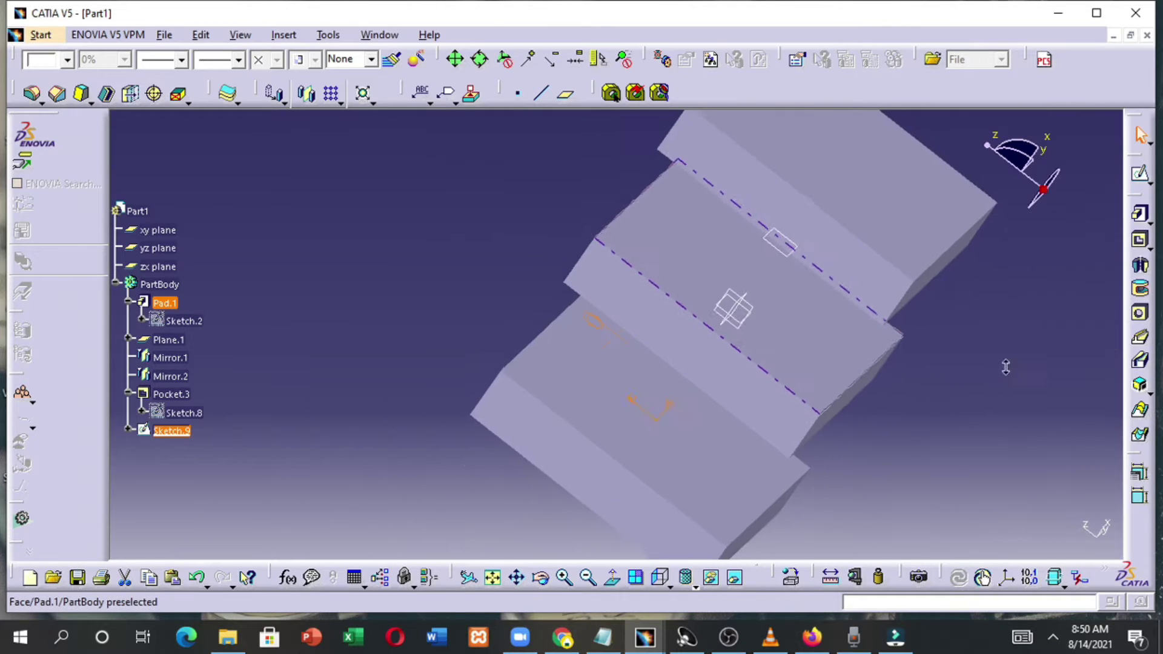
pyautogui.moveTo(806, 331)
pyautogui.mouseDown(button='middle')
pyautogui.moveTo(960, 263)
pyautogui.moveTo(621, 322)
pyautogui.moveTo(812, 285)
pyautogui.moveTo(860, 219)
pyautogui.moveTo(755, 146)
pyautogui.moveTo(735, 299)
pyautogui.moveTo(540, 404)
pyautogui.moveTo(667, 329)
pyautogui.mouseUp(button='middle')
pyautogui.hotkey('ctrl', 'z')
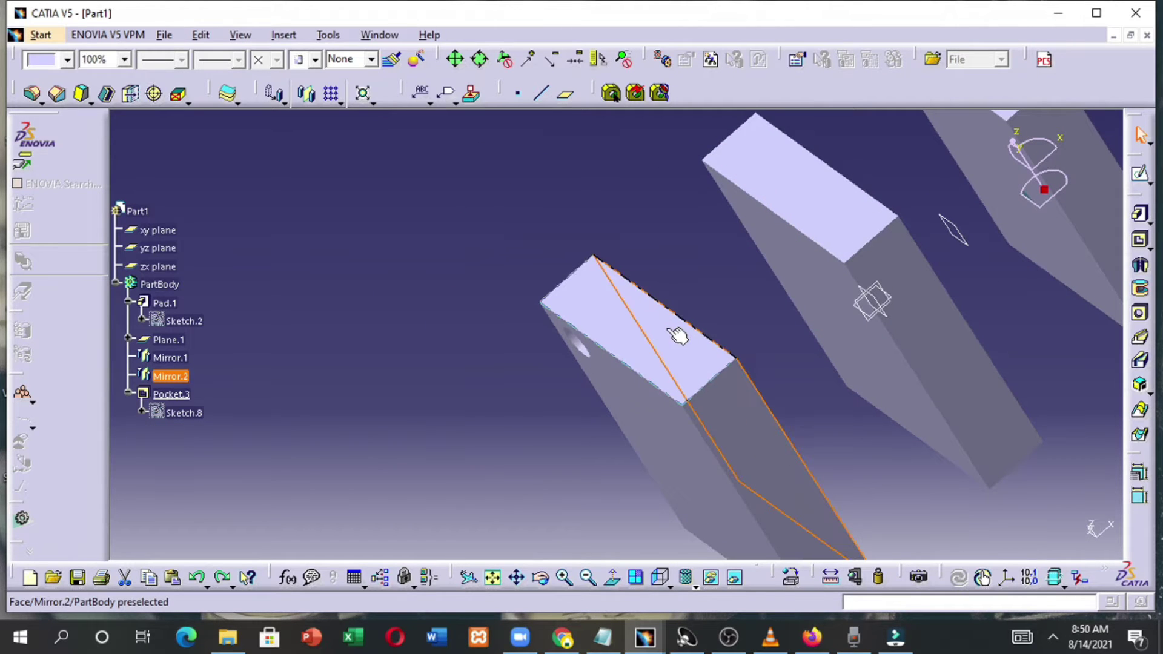
# Start a sketch on the end block's inner face, opposite the face with the hole
pyautogui.click(745, 366)
pyautogui.moveTo(743, 361); pyautogui.dragTo(825, 401, button='middle')
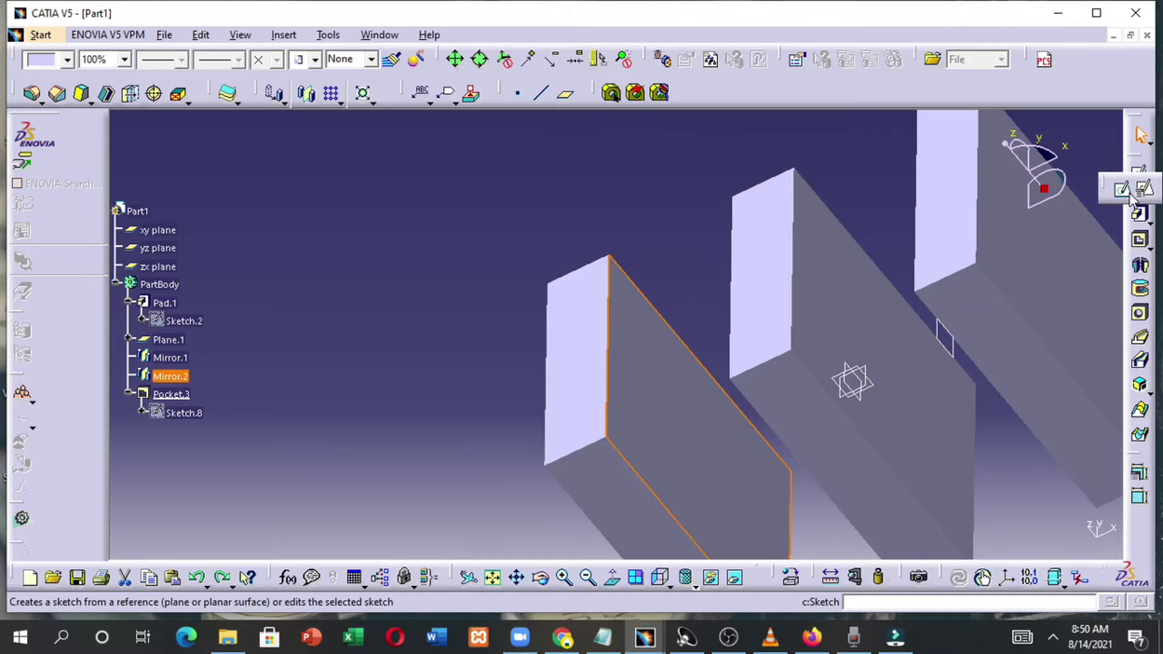
pyautogui.click(1137, 175)
pyautogui.moveTo(753, 356)
pyautogui.mouseDown(button='middle')
pyautogui.moveTo(453, 415)
pyautogui.moveTo(241, 319)
pyautogui.mouseUp(button='middle')
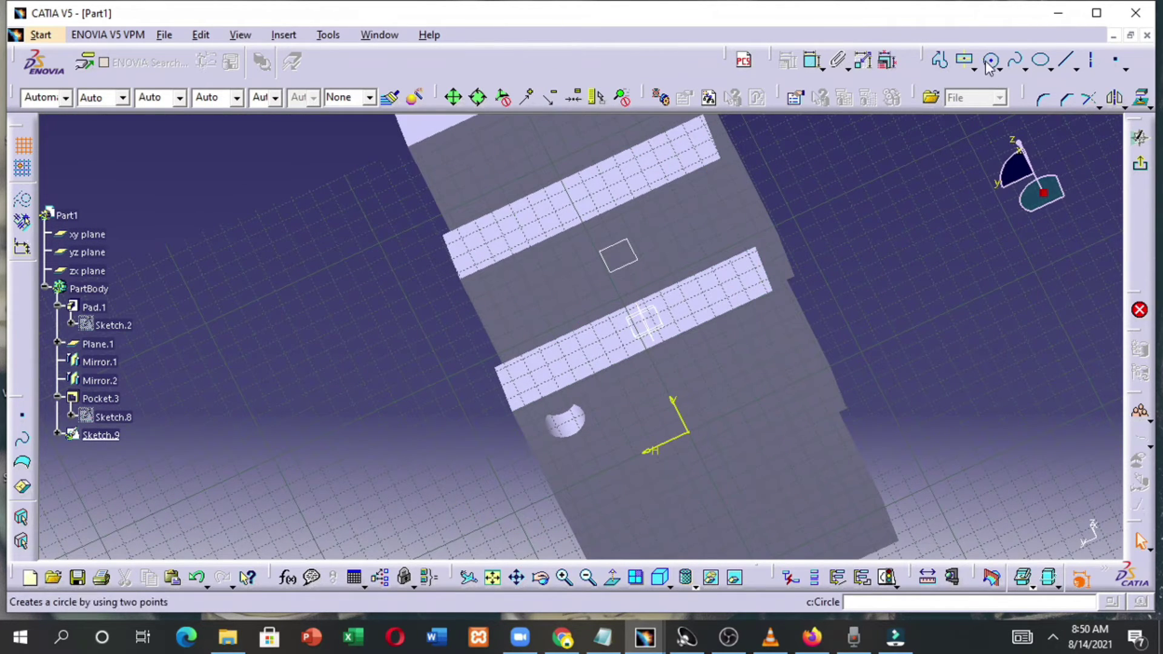
pyautogui.click(991, 60)
pyautogui.click(832, 420)
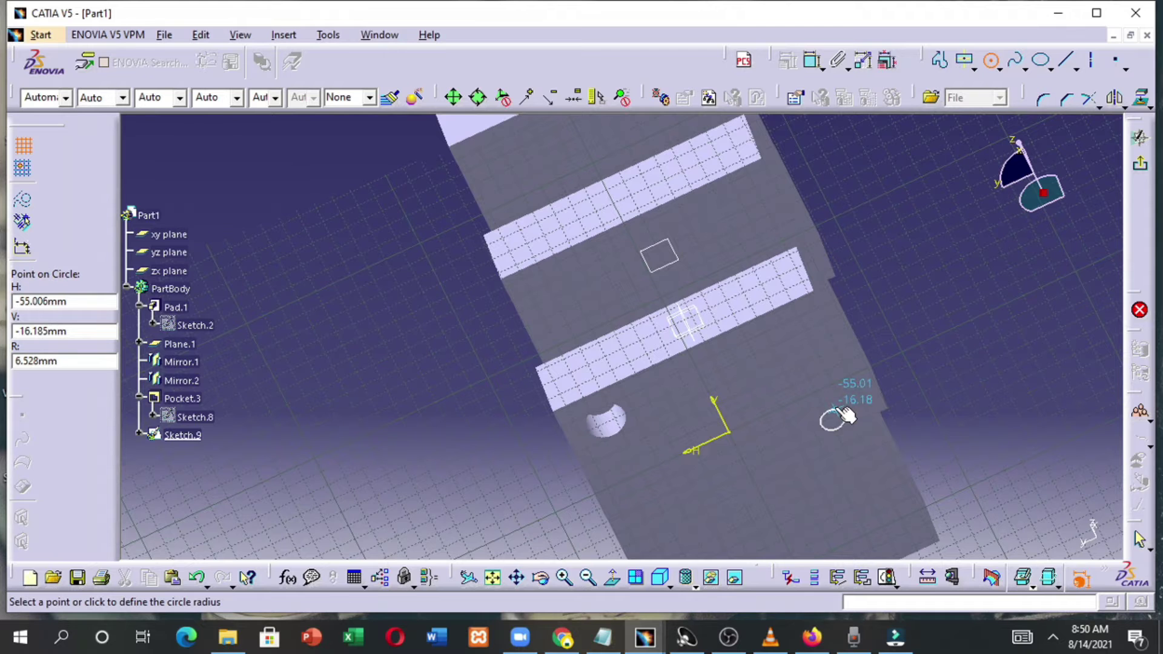
pyautogui.click(834, 406)
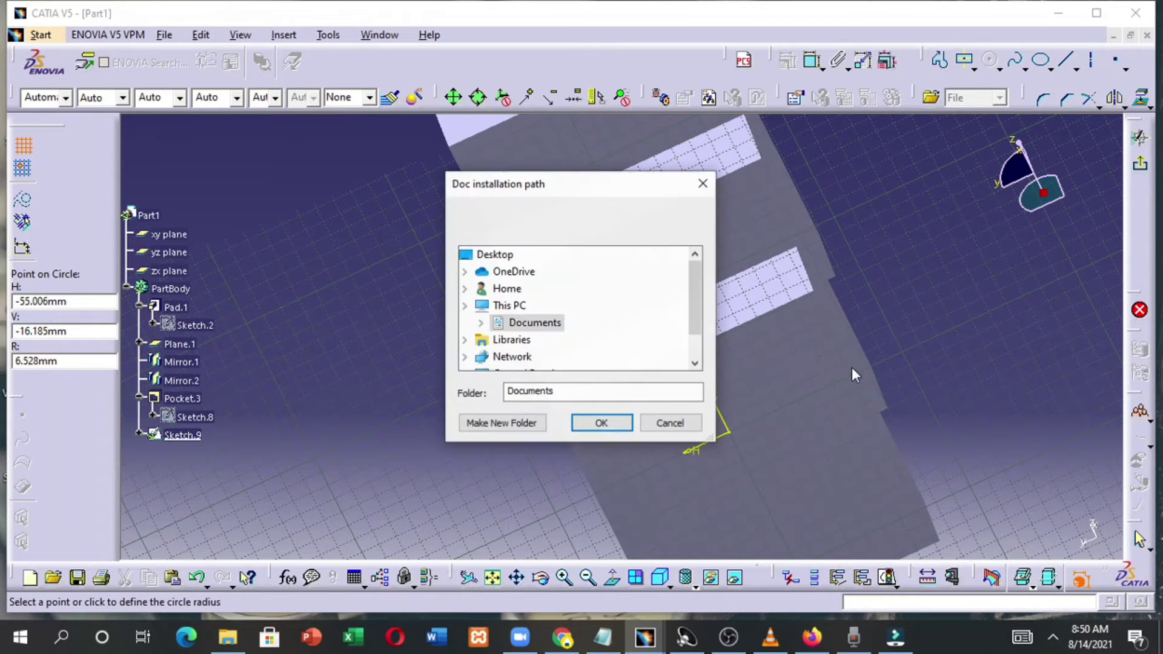
pyautogui.click(703, 184)
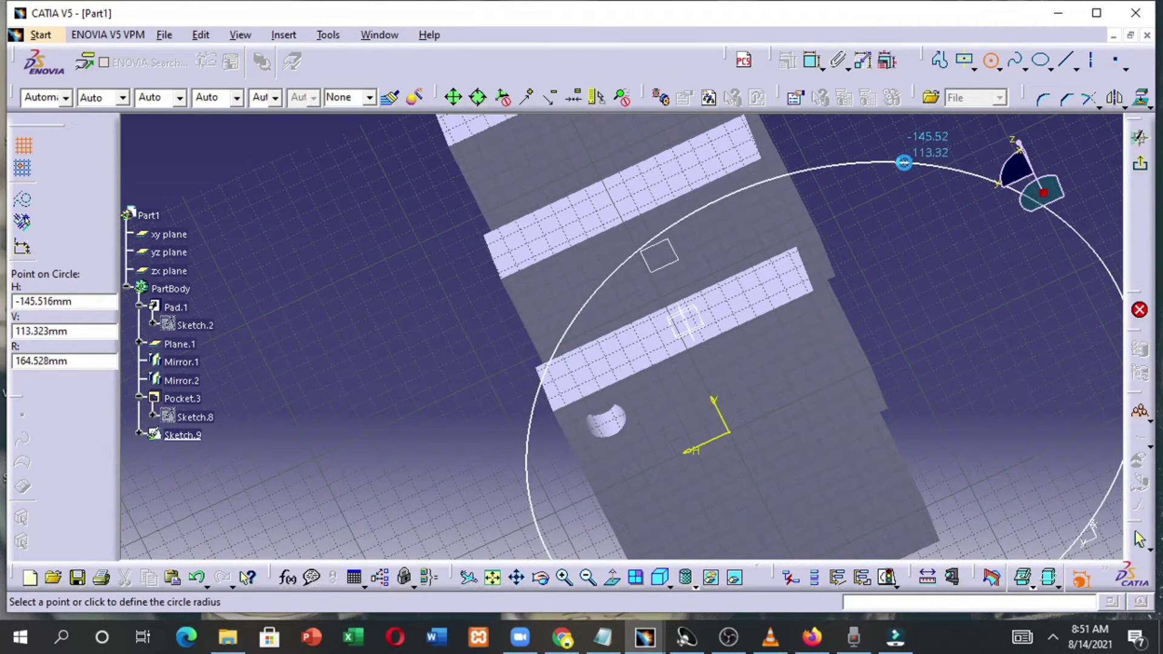
pyautogui.click(666, 426)
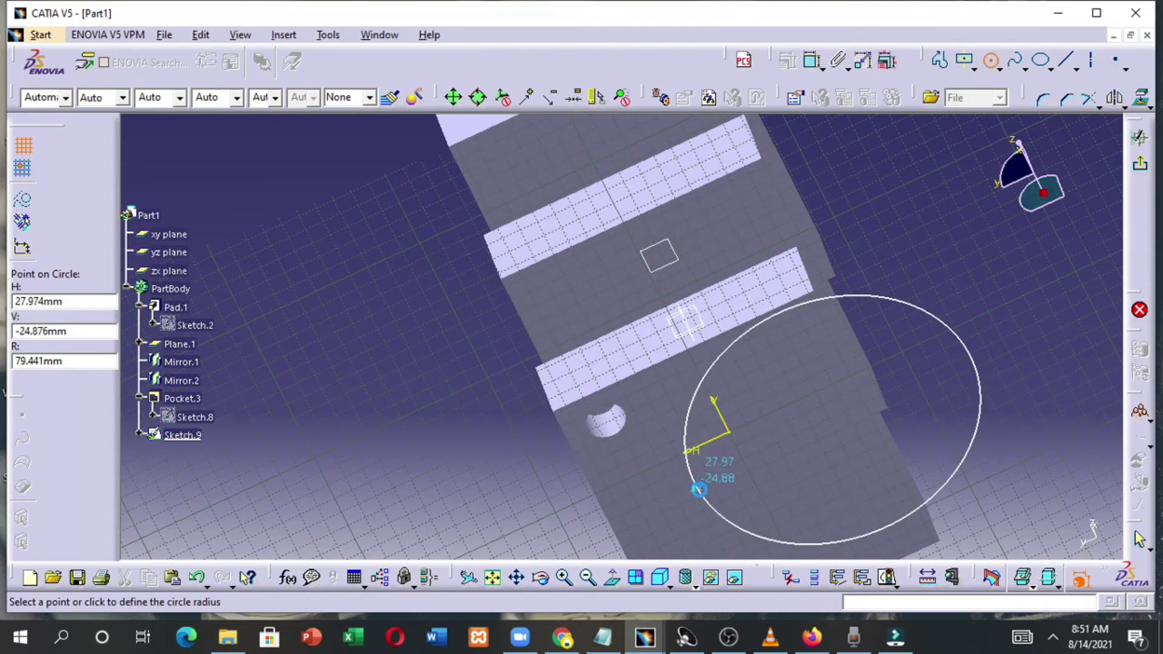
pyautogui.press('Escape')
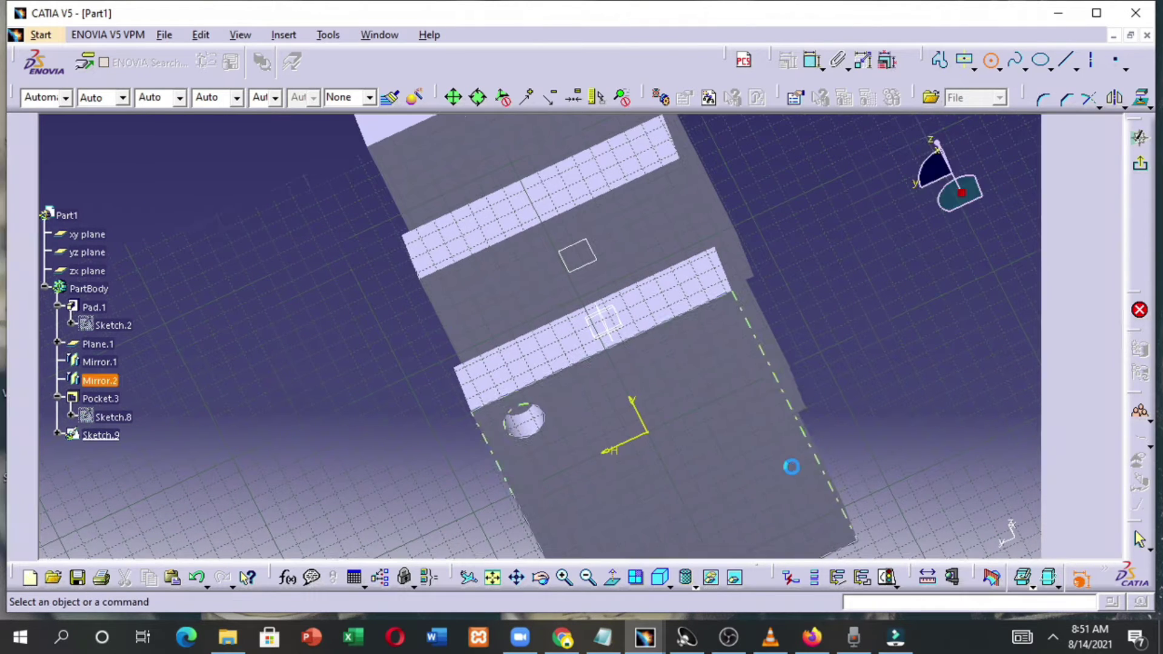
# Sketch a small circle near the upper corner of the inner face, across from the hole, and exit the sketch
pyautogui.click(976, 78)
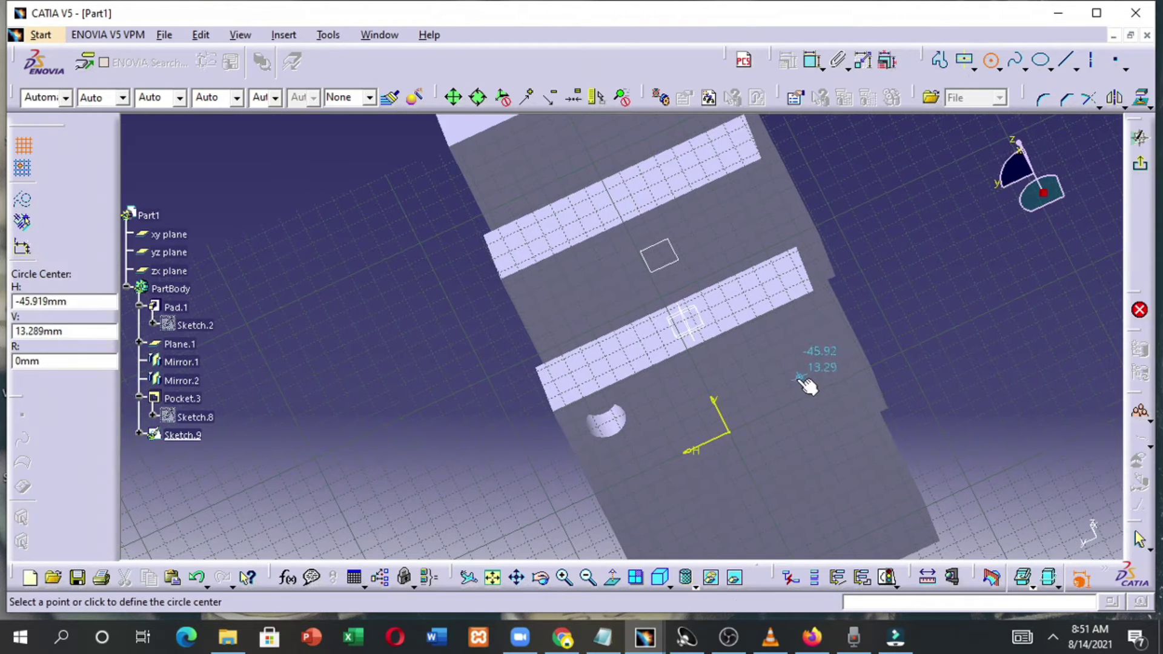
pyautogui.click(788, 355)
pyautogui.click(808, 357)
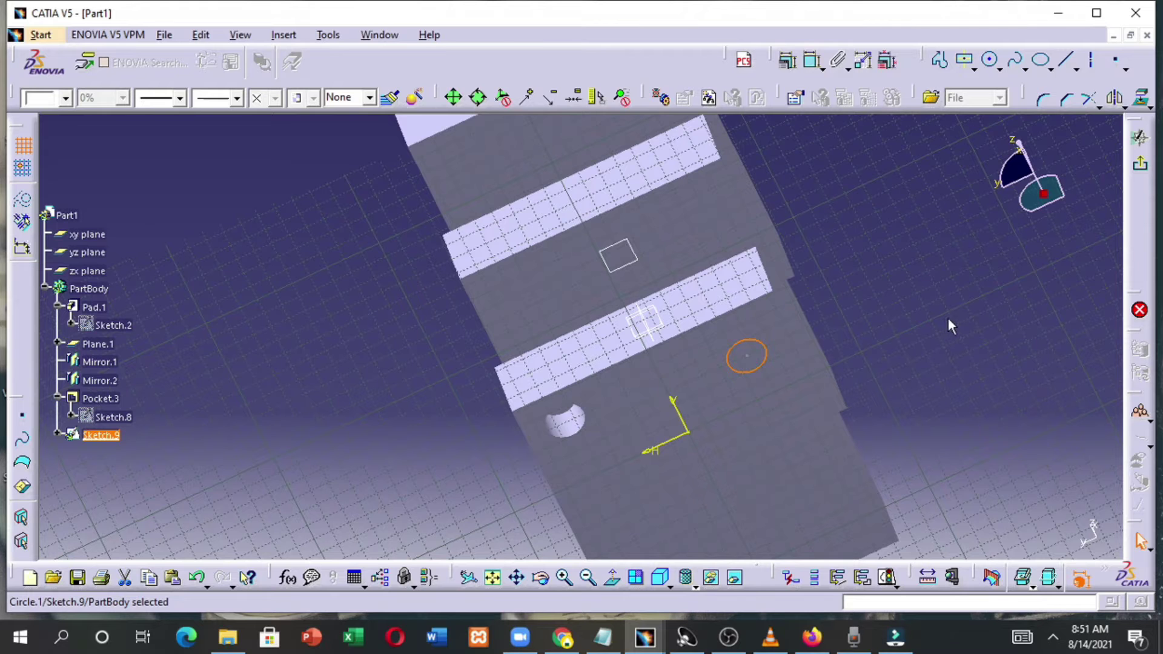
pyautogui.click(1132, 172)
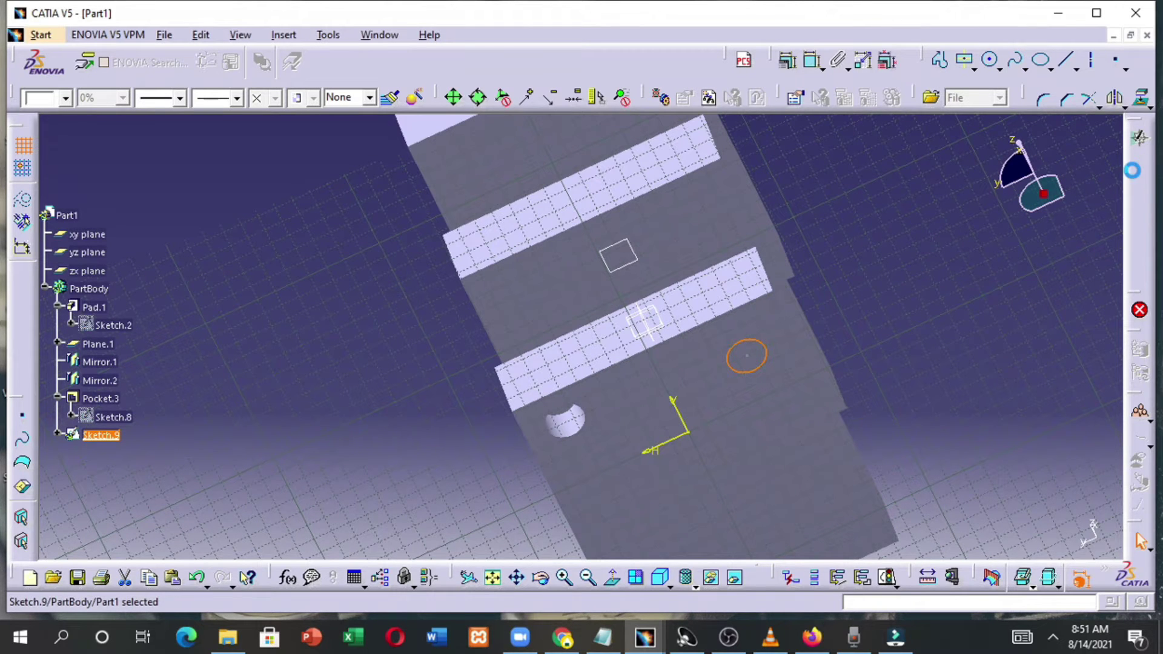
# Pad the new circle sketch 20 mm outward from the inner face toward the middle block
pyautogui.moveTo(884, 357)
pyautogui.mouseDown(button='middle')
pyautogui.moveTo(919, 337)
pyautogui.moveTo(984, 258)
pyautogui.moveTo(605, 319)
pyautogui.moveTo(774, 244)
pyautogui.moveTo(763, 262)
pyautogui.moveTo(837, 240)
pyautogui.moveTo(805, 278)
pyautogui.mouseUp(button='middle')
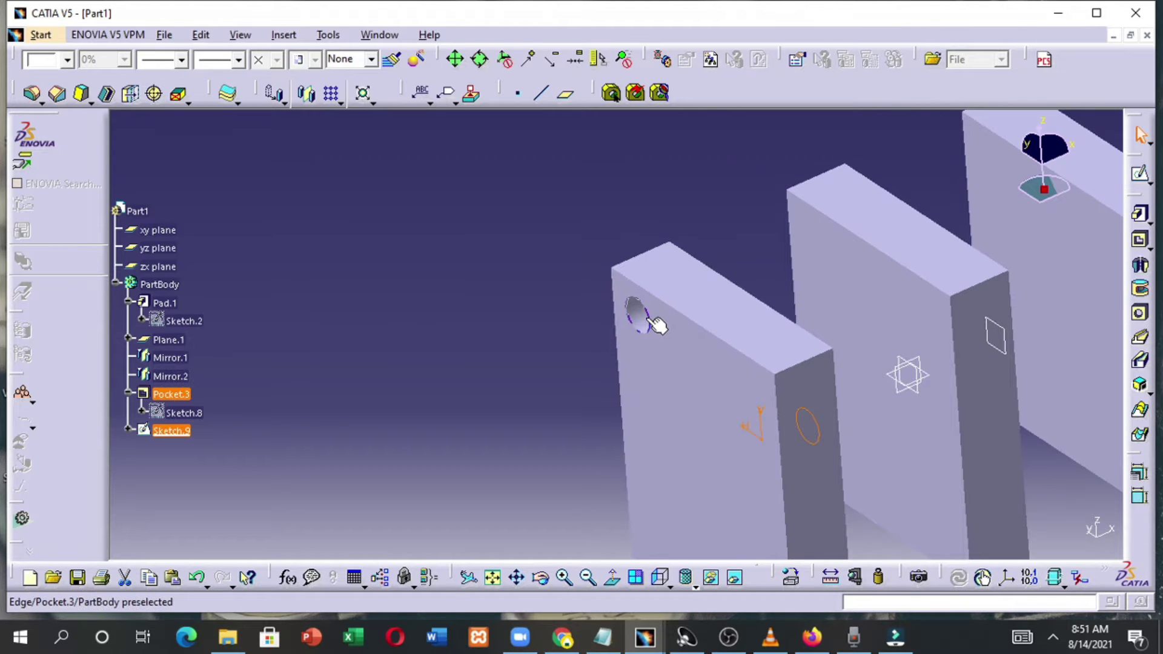
pyautogui.click(1140, 214)
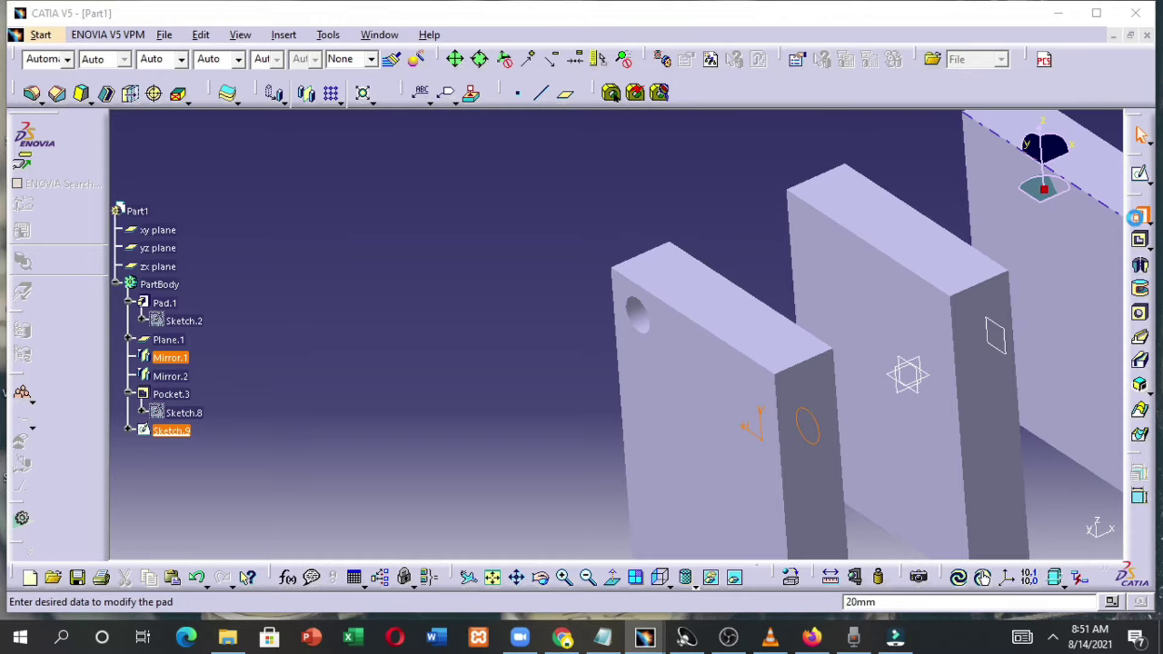
pyautogui.moveTo(834, 372); pyautogui.dragTo(638, 403, button='middle')
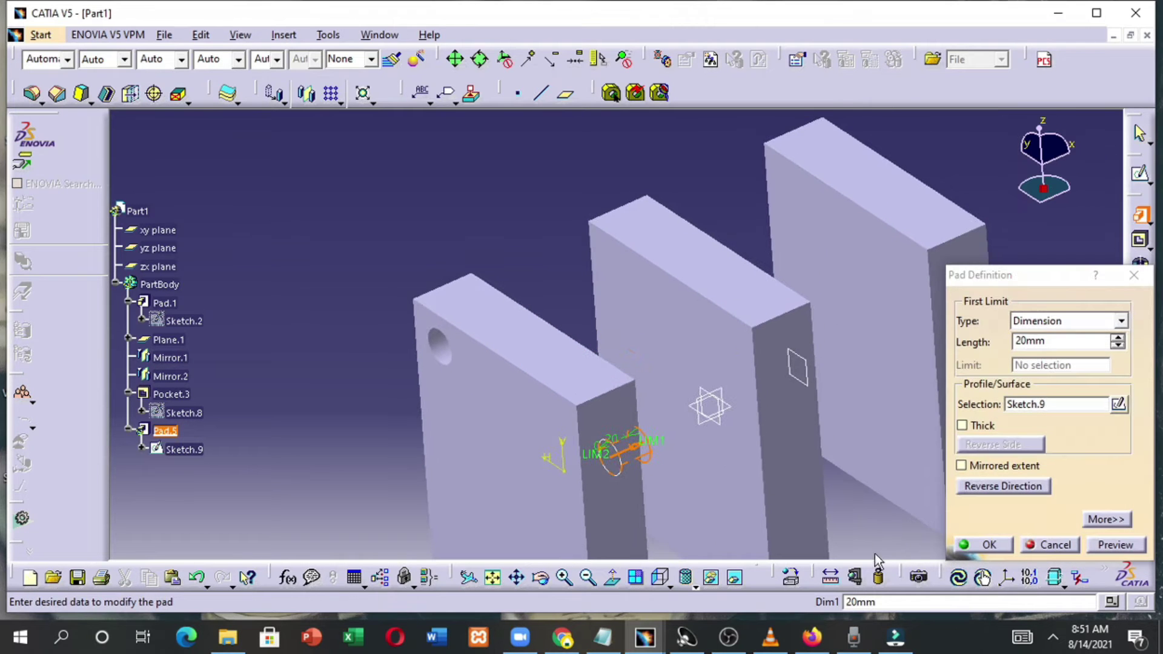
pyautogui.click(990, 545)
# Change the pocket's first limit type to Up to next
pyautogui.moveTo(820, 488); pyautogui.dragTo(784, 446, button='middle')
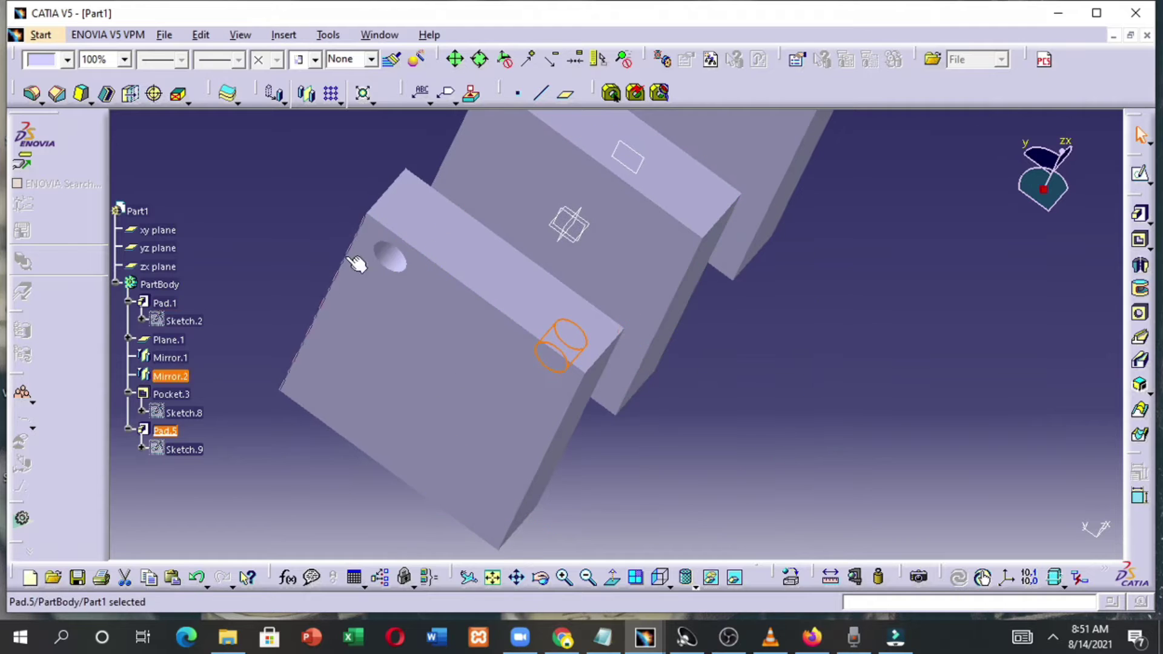
pyautogui.moveTo(511, 286); pyautogui.dragTo(441, 278, button='middle')
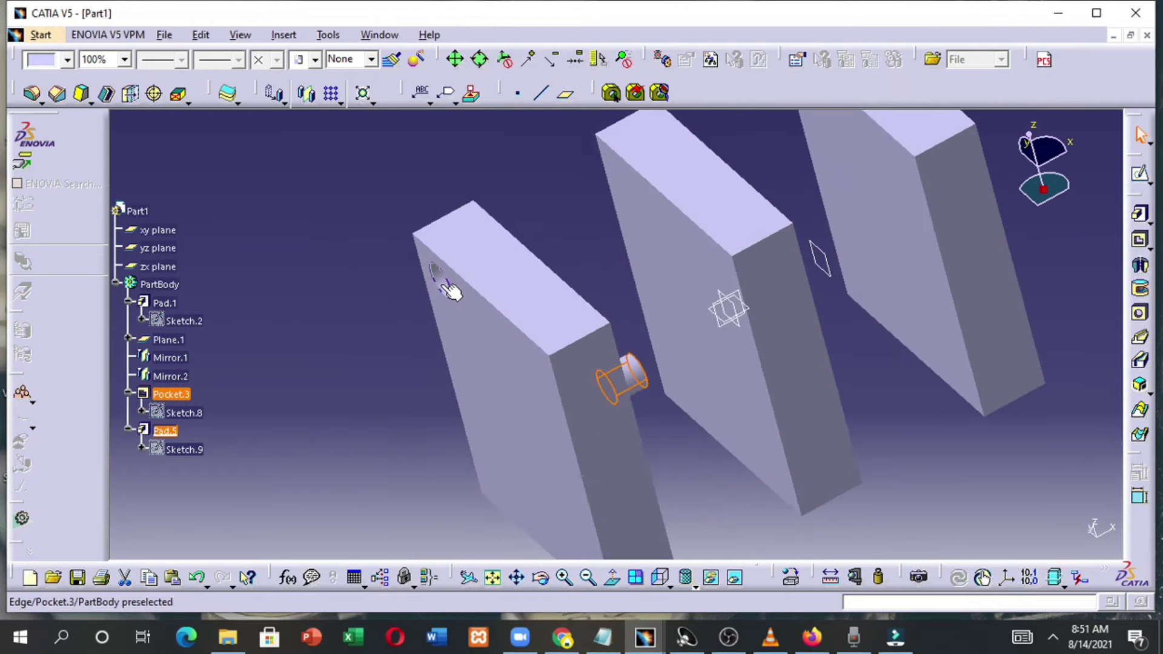
pyautogui.doubleClick(451, 291)
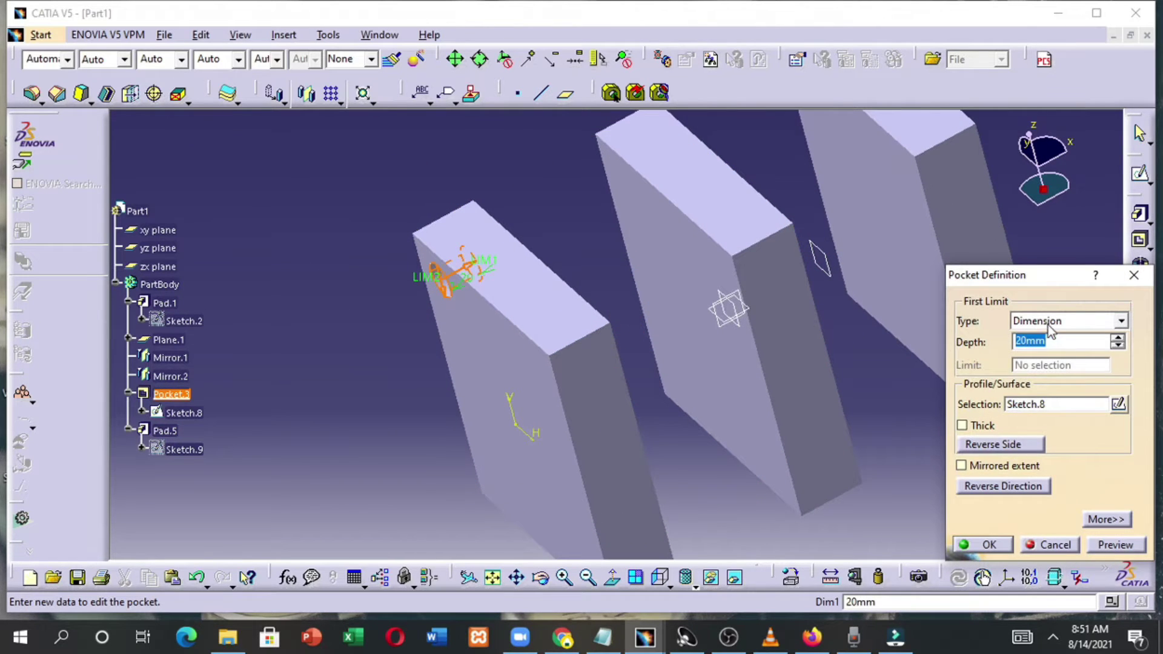
pyautogui.click(1049, 322)
pyautogui.click(1051, 351)
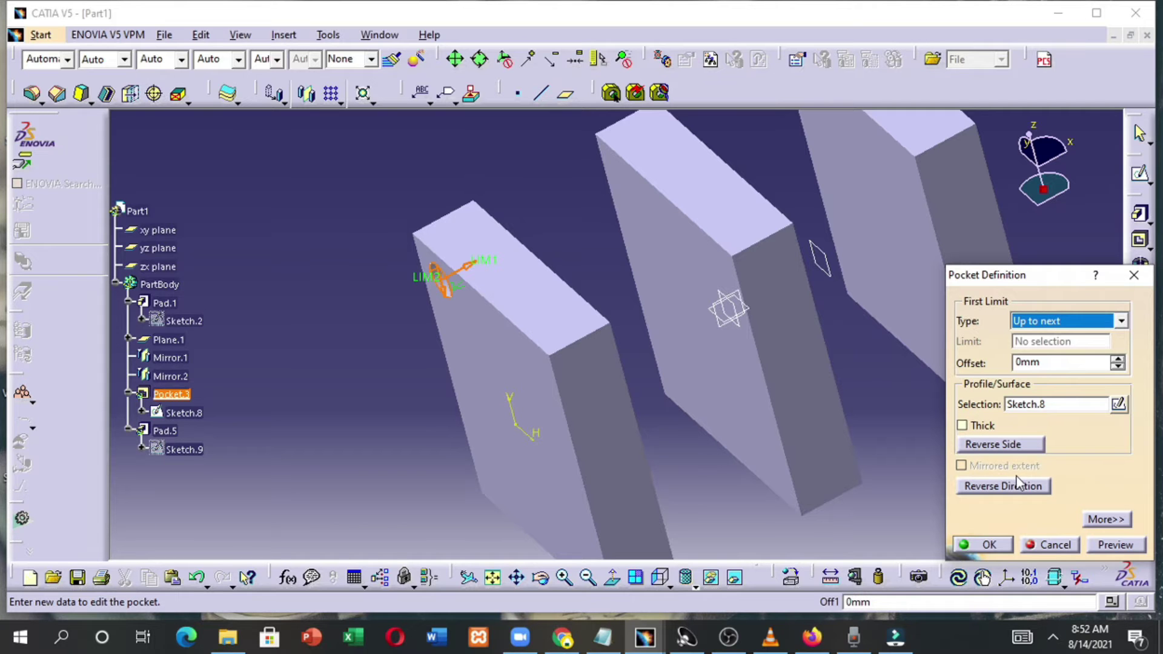
pyautogui.click(981, 544)
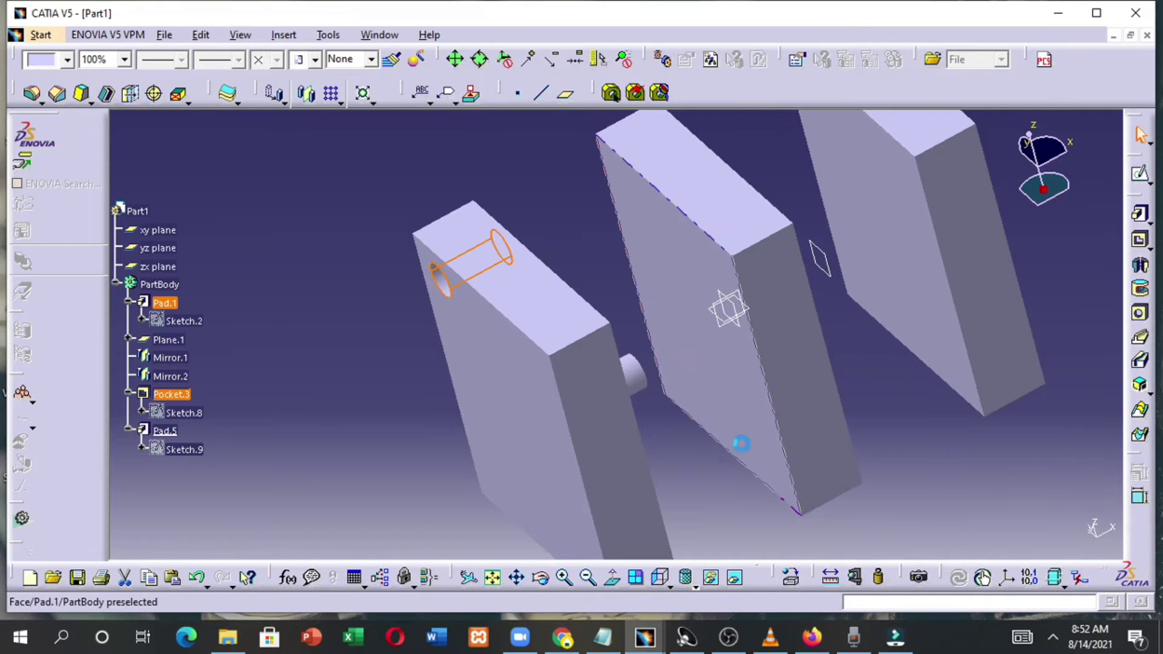
pyautogui.moveTo(409, 254); pyautogui.dragTo(551, 337, button='middle')
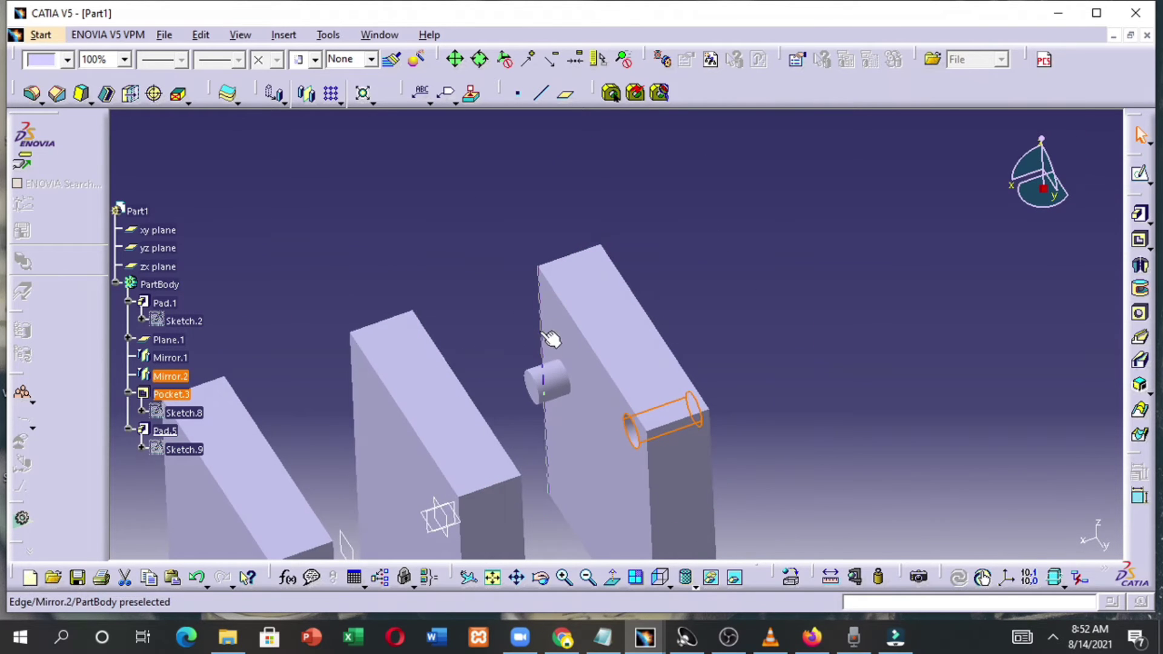
# Change the first limit type of the cylindrical pad to Up to next
pyautogui.doubleClick(535, 387)
pyautogui.click(1037, 321)
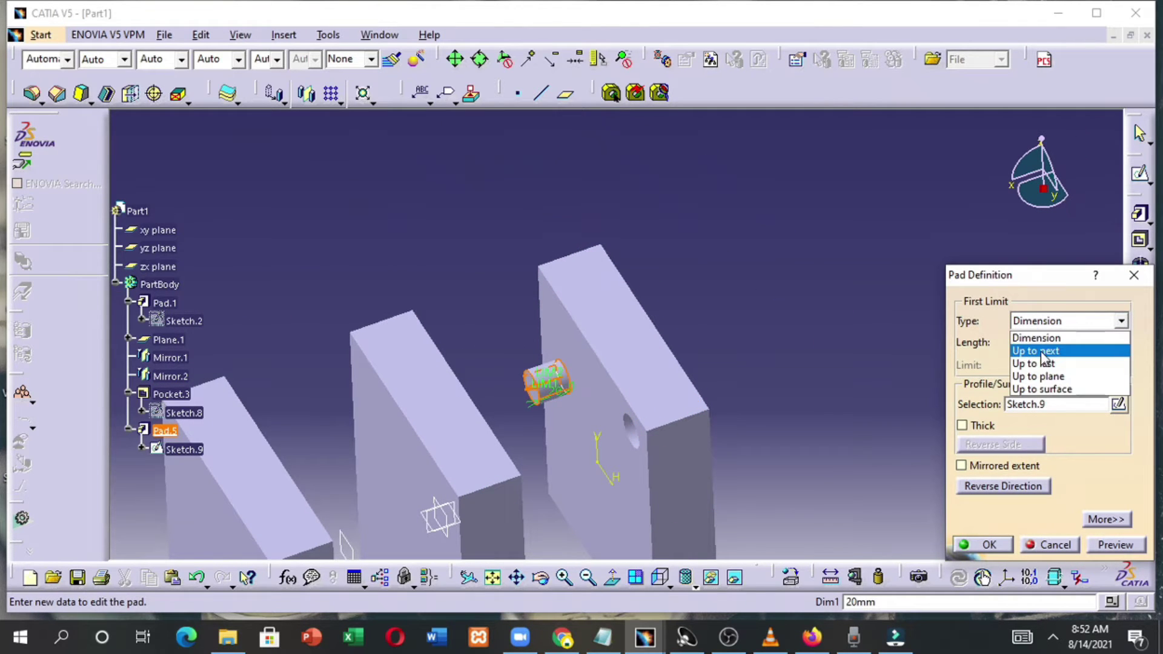
pyautogui.click(1042, 351)
pyautogui.moveTo(636, 281); pyautogui.dragTo(543, 335, button='middle')
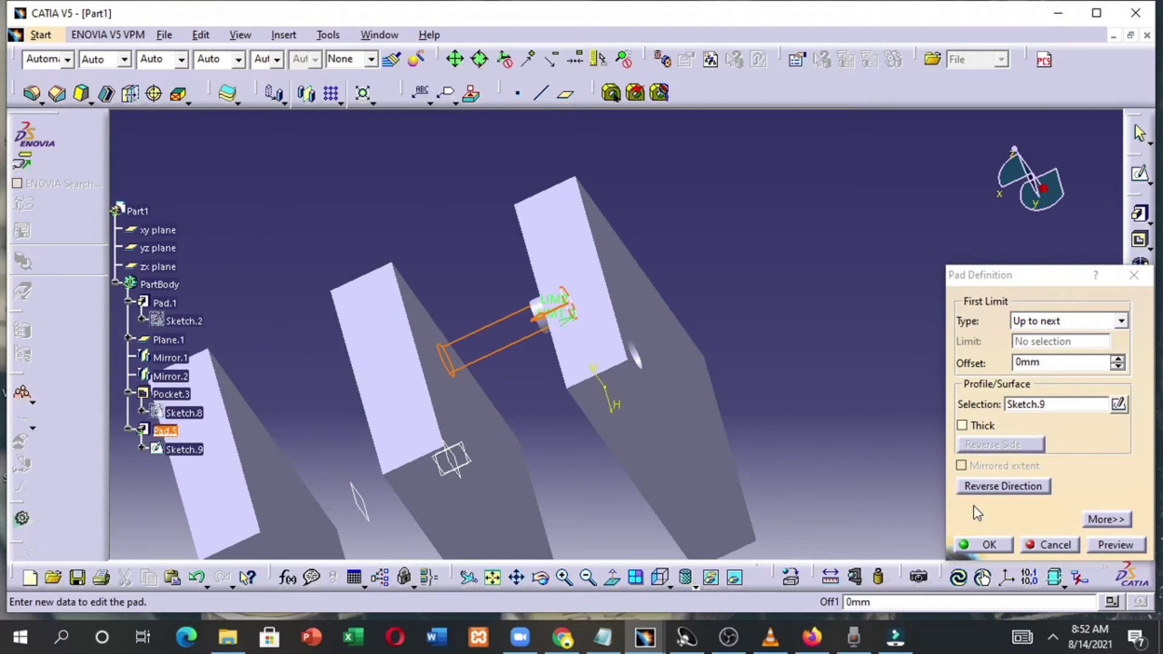
pyautogui.click(987, 550)
# Change the first limit type of the end block's hole pocket to Up to last
pyautogui.moveTo(538, 438); pyautogui.dragTo(632, 348, button='middle')
pyautogui.doubleClick(635, 350)
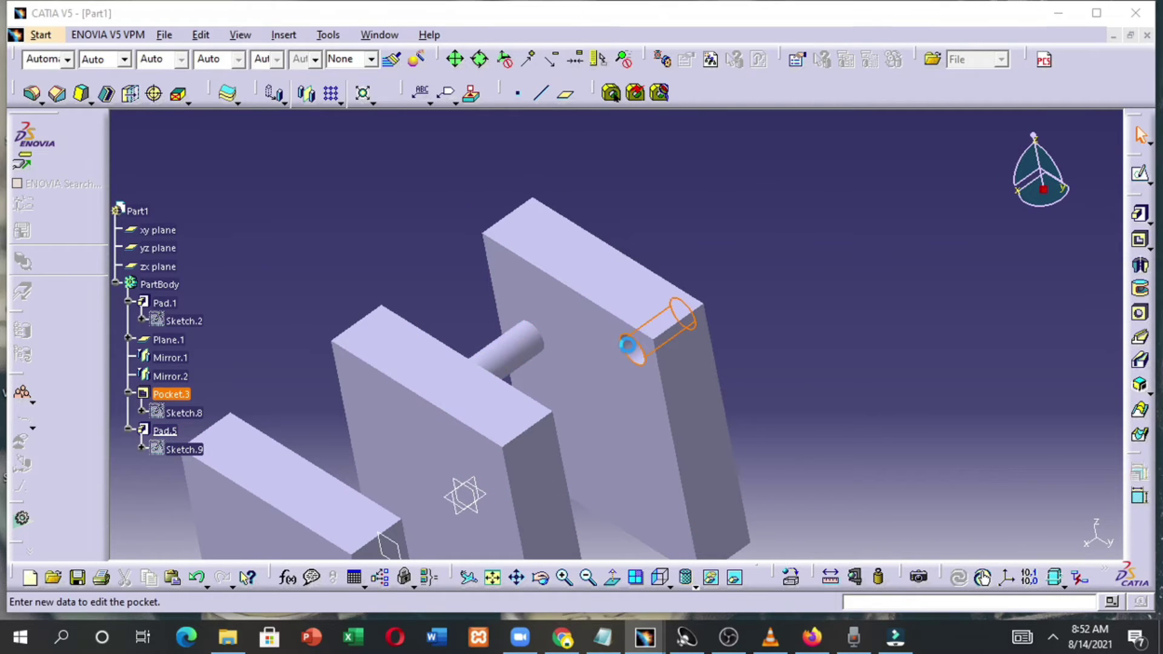
pyautogui.click(1095, 321)
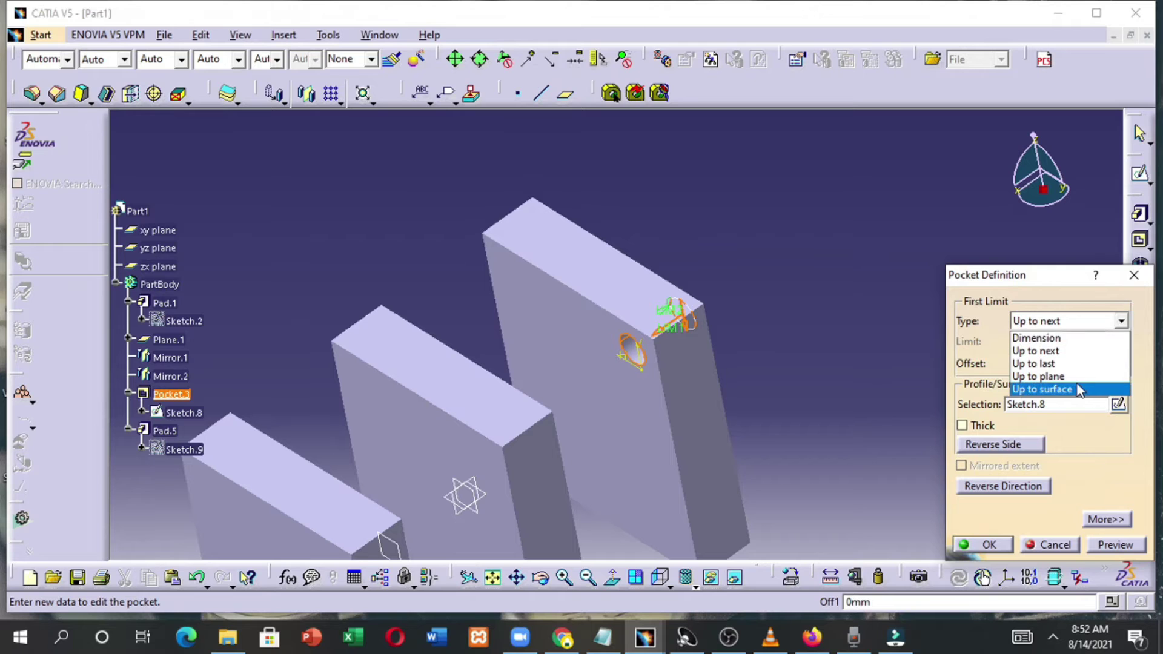
pyautogui.click(1070, 366)
pyautogui.moveTo(843, 402); pyautogui.dragTo(826, 249, button='middle')
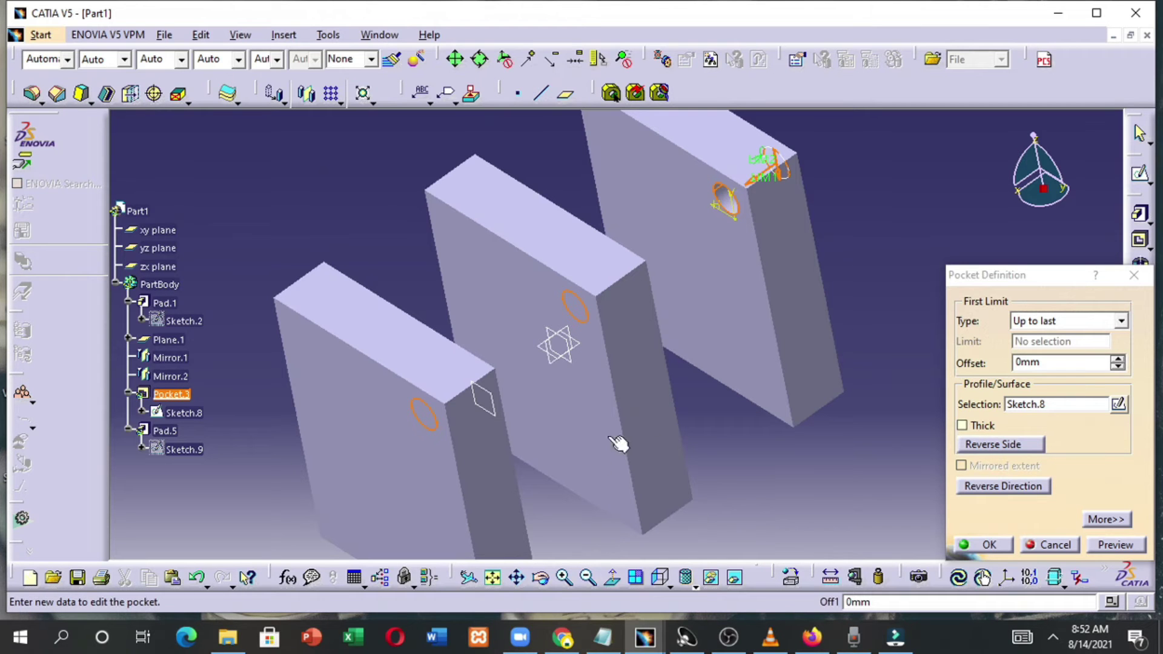
pyautogui.click(969, 543)
# Change the first limit type of the cylindrical pad between the blocks to Up to last
pyautogui.moveTo(604, 371); pyautogui.dragTo(605, 162, button='middle')
pyautogui.doubleClick(591, 203)
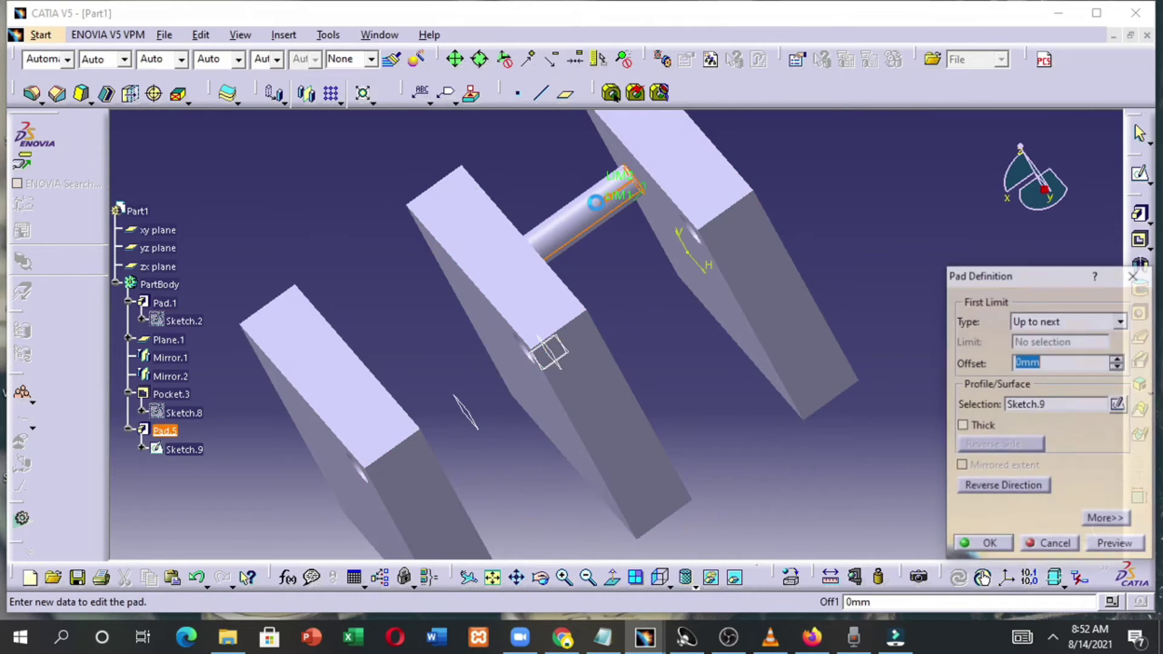
pyautogui.click(1045, 327)
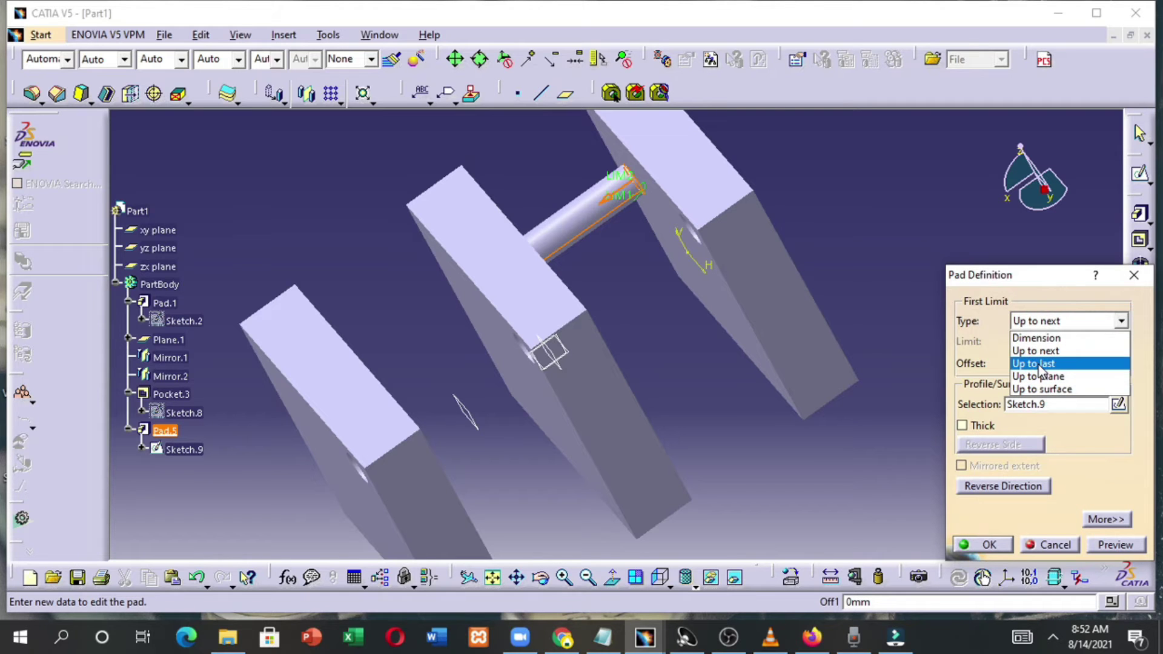
pyautogui.click(1054, 361)
pyautogui.moveTo(638, 374); pyautogui.dragTo(778, 342, button='middle')
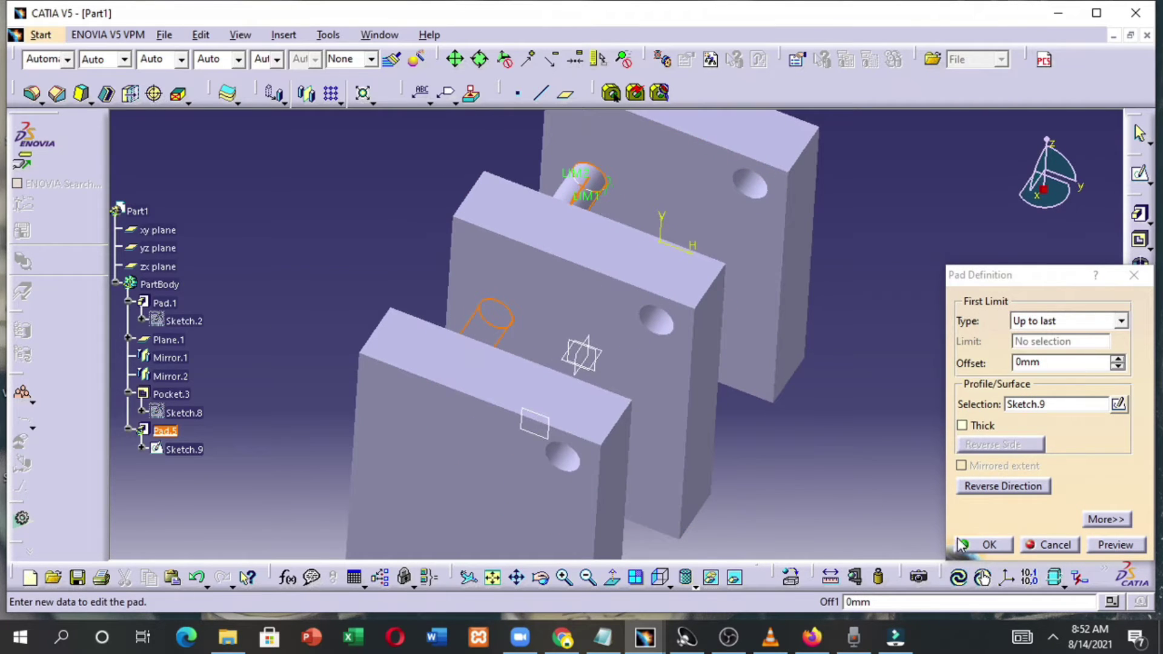
pyautogui.click(982, 544)
# Change the hole pocket's first limit to Up to plane with the yz plane as the limit, and check the depth from the side
pyautogui.doubleClick(758, 192)
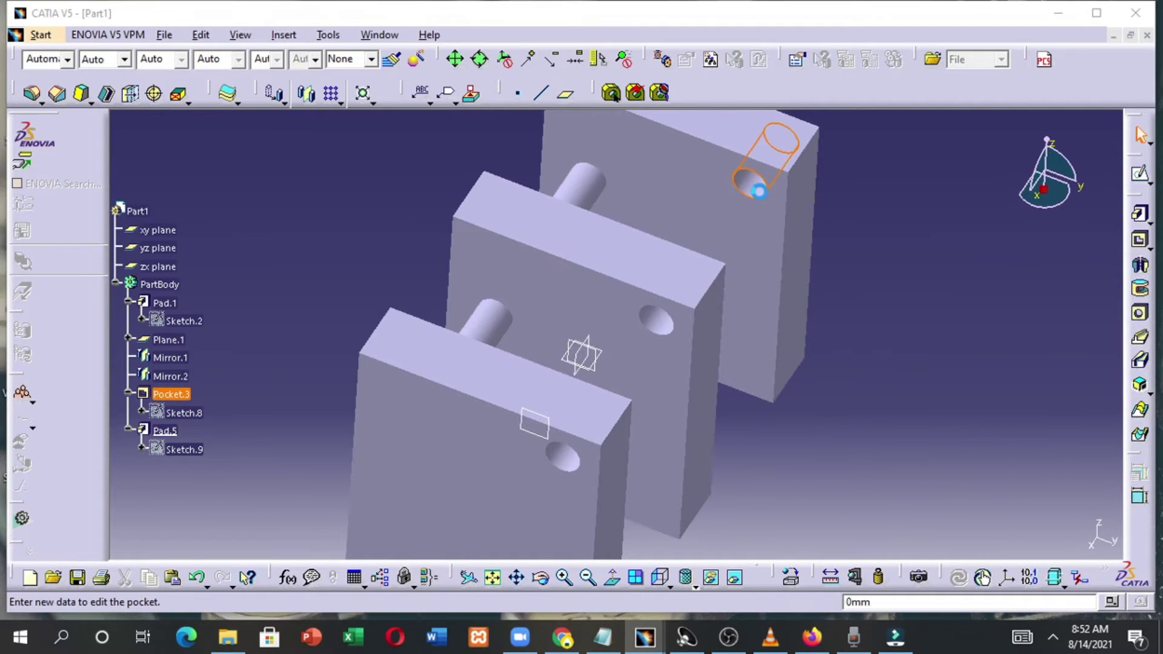
pyautogui.click(1044, 327)
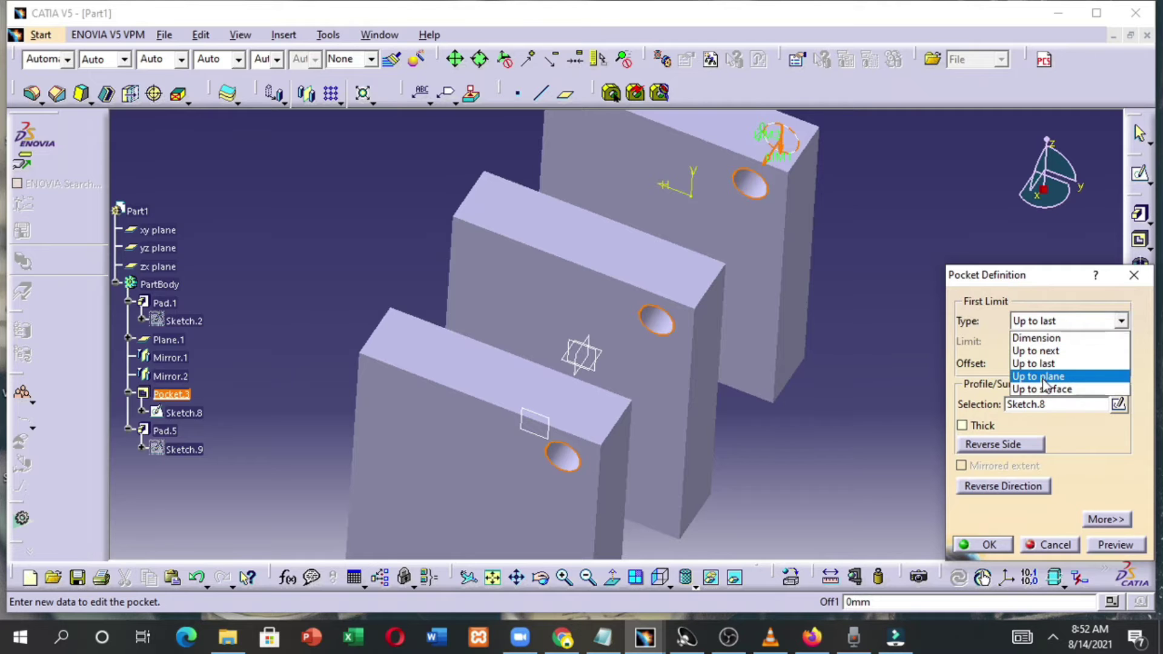
pyautogui.click(1042, 379)
pyautogui.moveTo(847, 407); pyautogui.dragTo(706, 428, button='middle')
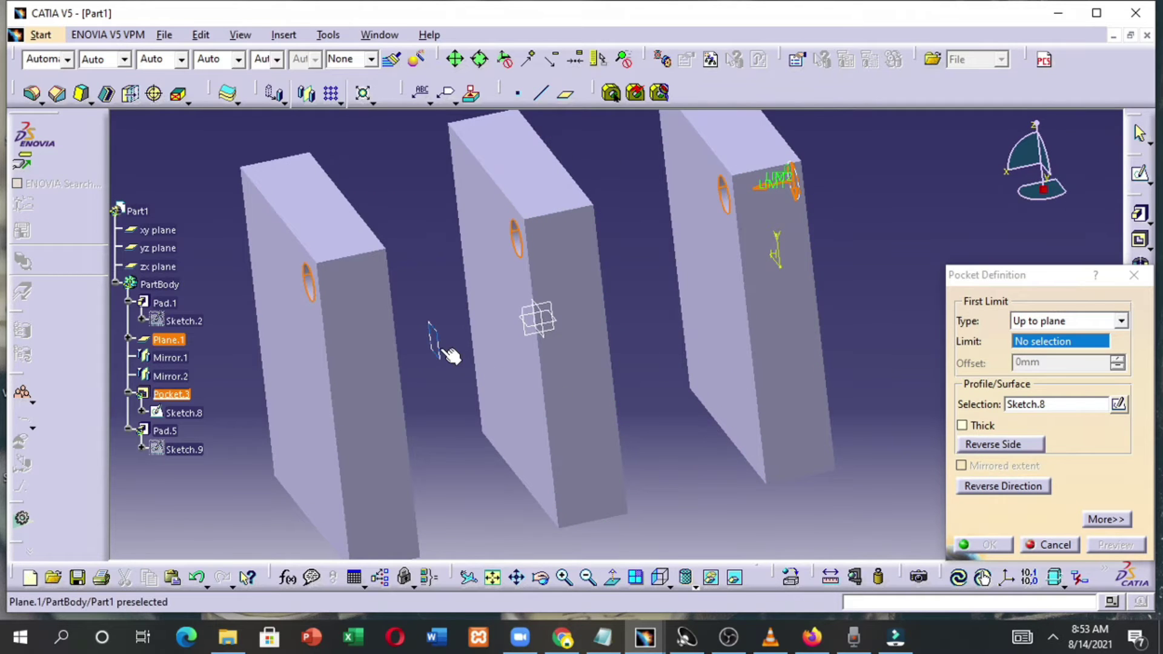
pyautogui.click(554, 341)
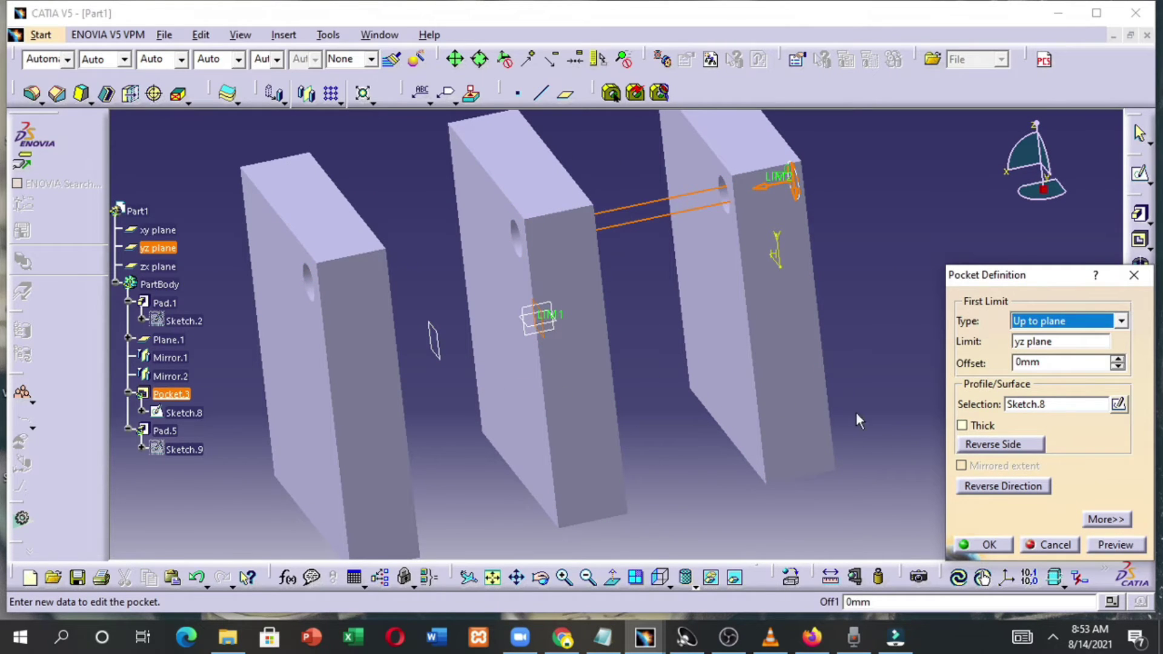
pyautogui.click(984, 545)
pyautogui.moveTo(737, 402); pyautogui.dragTo(606, 381, button='middle')
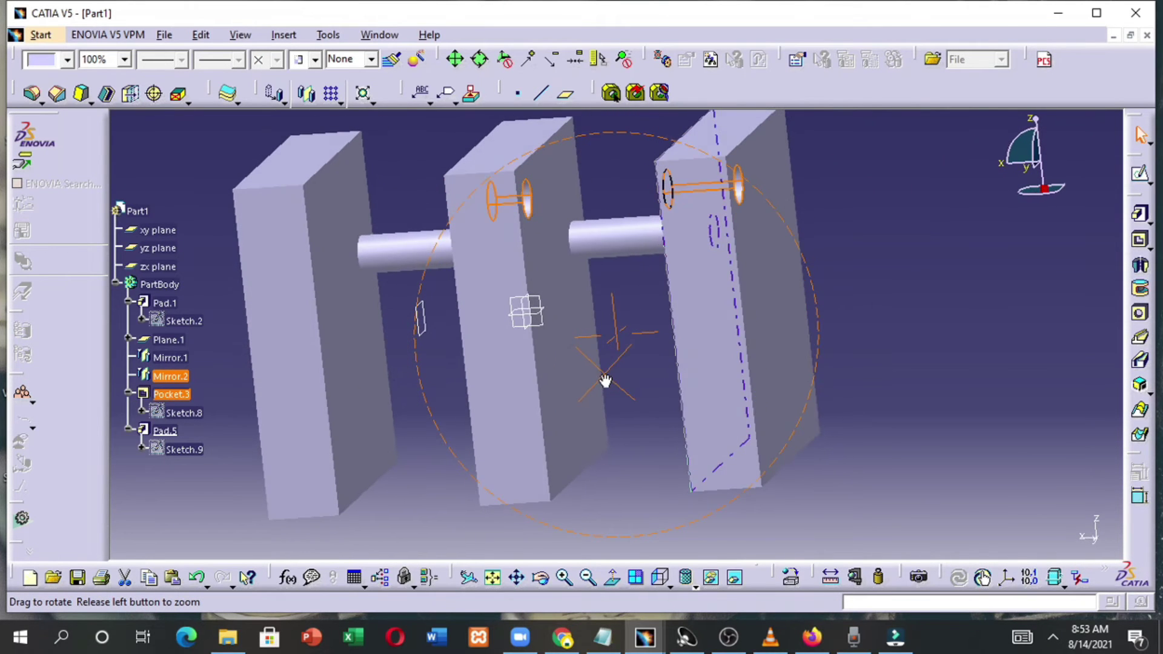
pyautogui.click(660, 577)
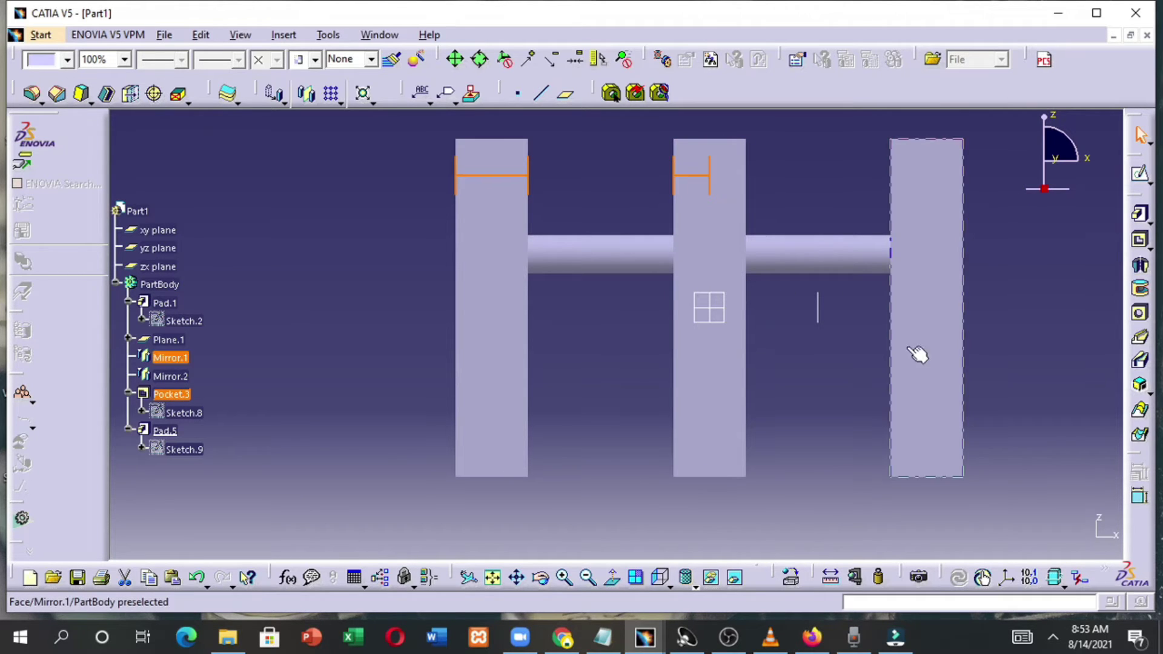
# Set the hole pocket's offset from the limiting yz plane to 10 mm and check the depth from the side
pyautogui.moveTo(625, 337); pyautogui.dragTo(631, 185, button='middle')
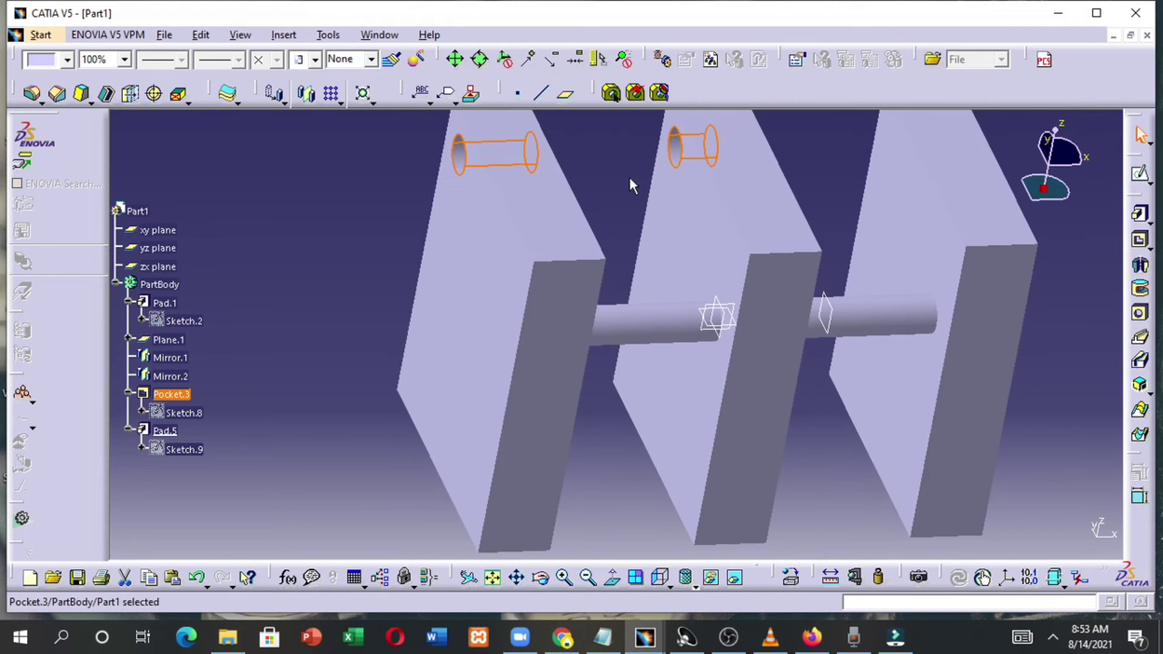
pyautogui.doubleClick(681, 147)
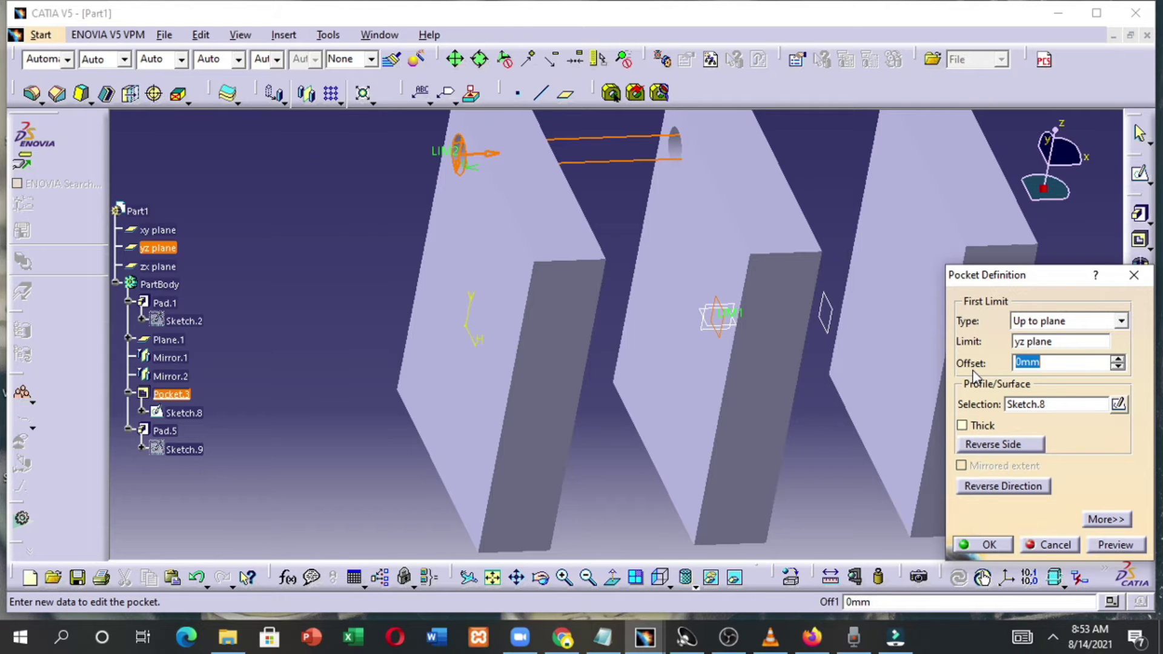
pyautogui.write('10')
pyautogui.click(989, 545)
pyautogui.moveTo(842, 463); pyautogui.dragTo(736, 539, button='middle')
pyautogui.click(669, 585)
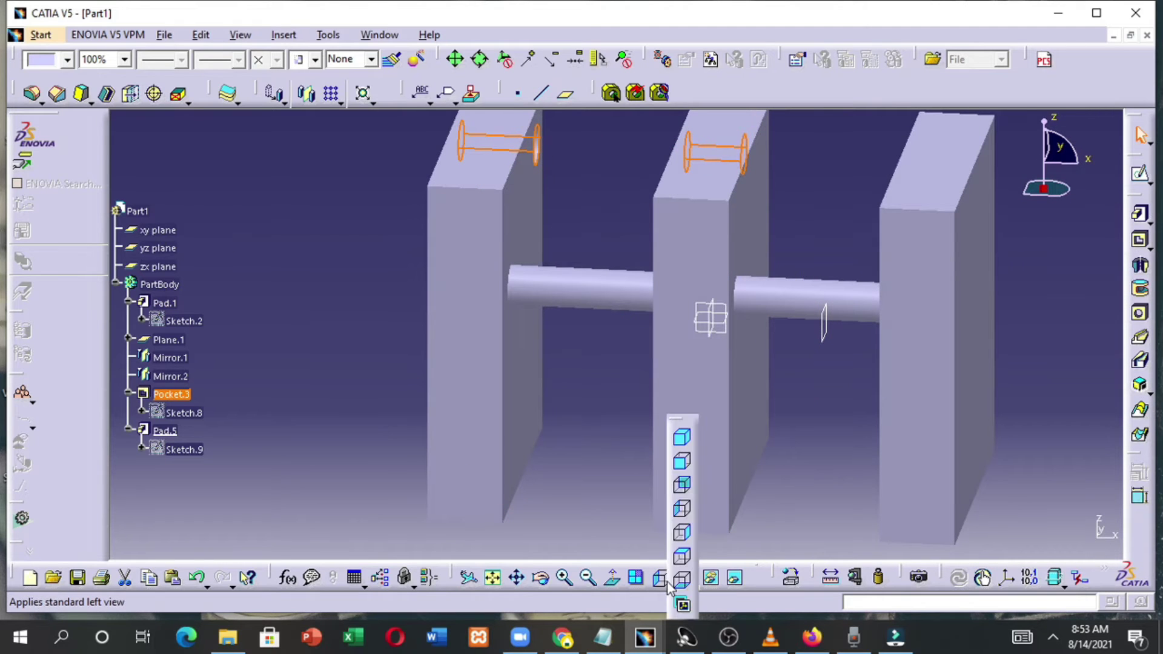
pyautogui.click(662, 574)
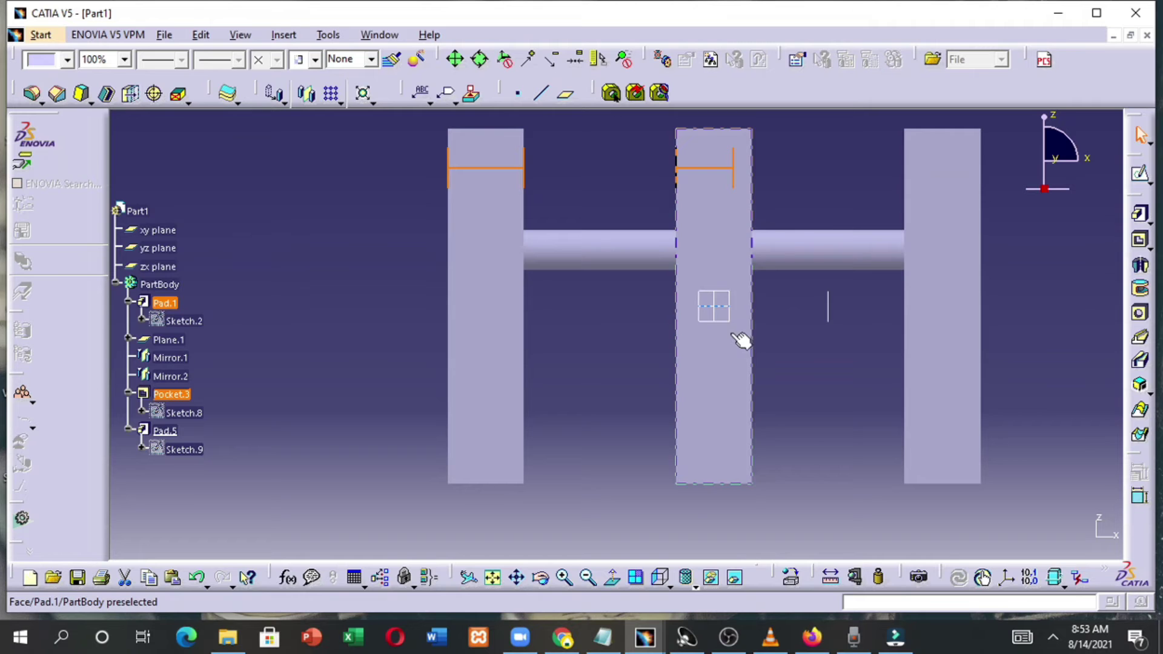
# Change the hole pocket's first limit to Up to surface, using the far block's inner face as the limit
pyautogui.moveTo(582, 394); pyautogui.dragTo(697, 448, button='middle')
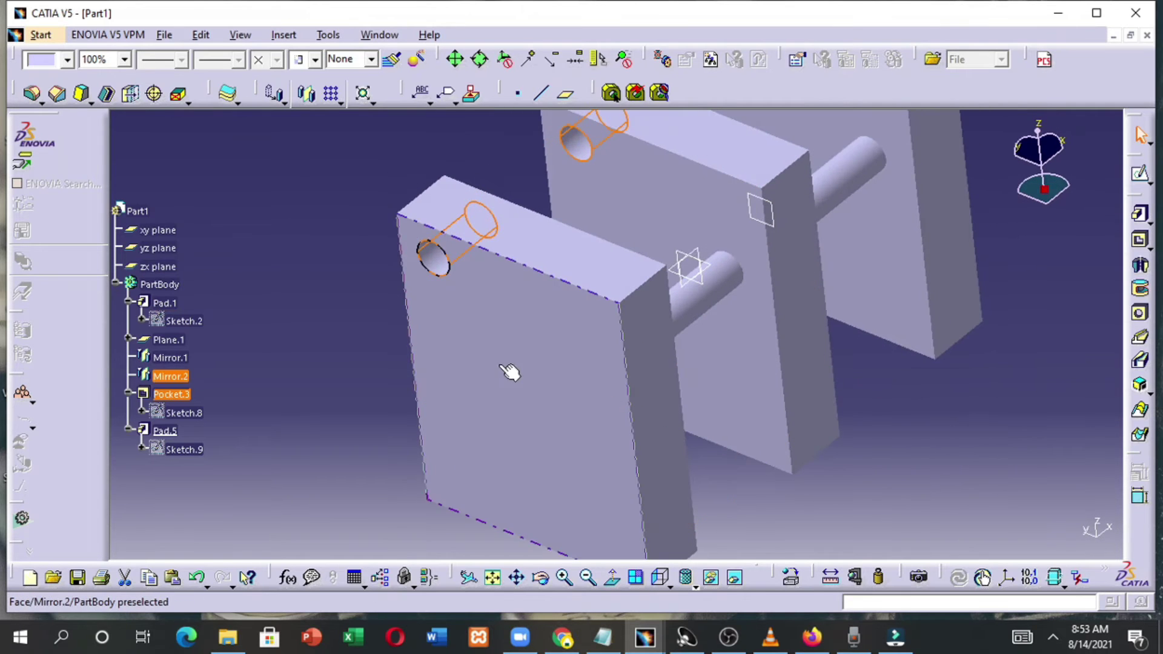
pyautogui.doubleClick(440, 267)
pyautogui.click(1019, 322)
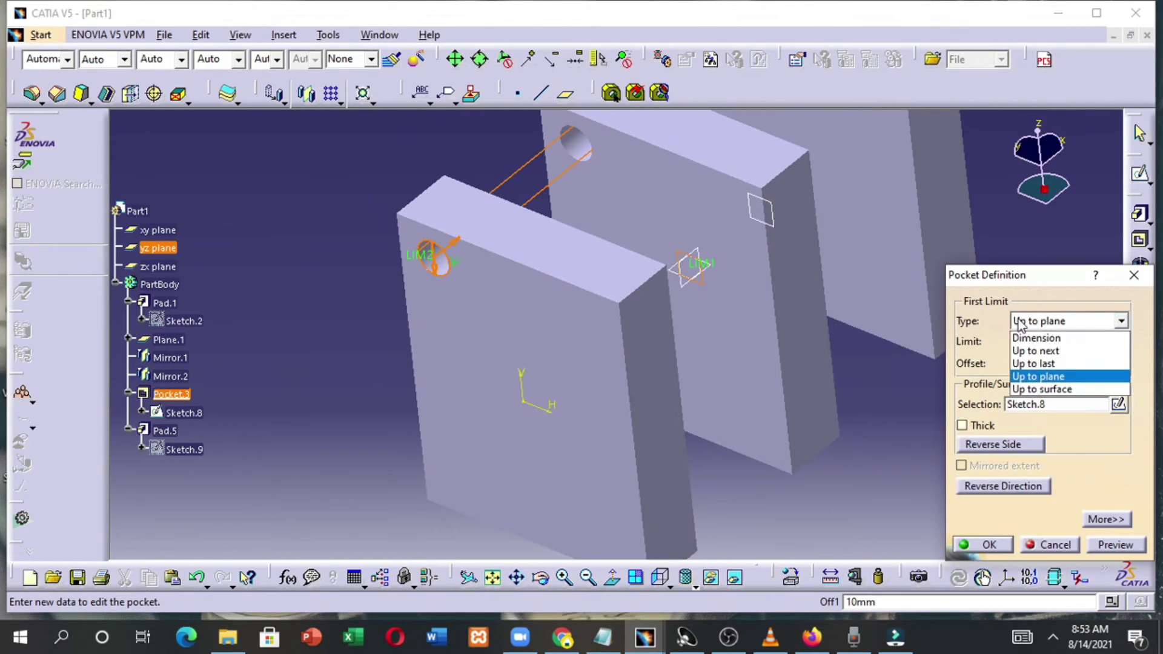
pyautogui.click(1052, 390)
pyautogui.moveTo(670, 394); pyautogui.dragTo(699, 342, button='middle')
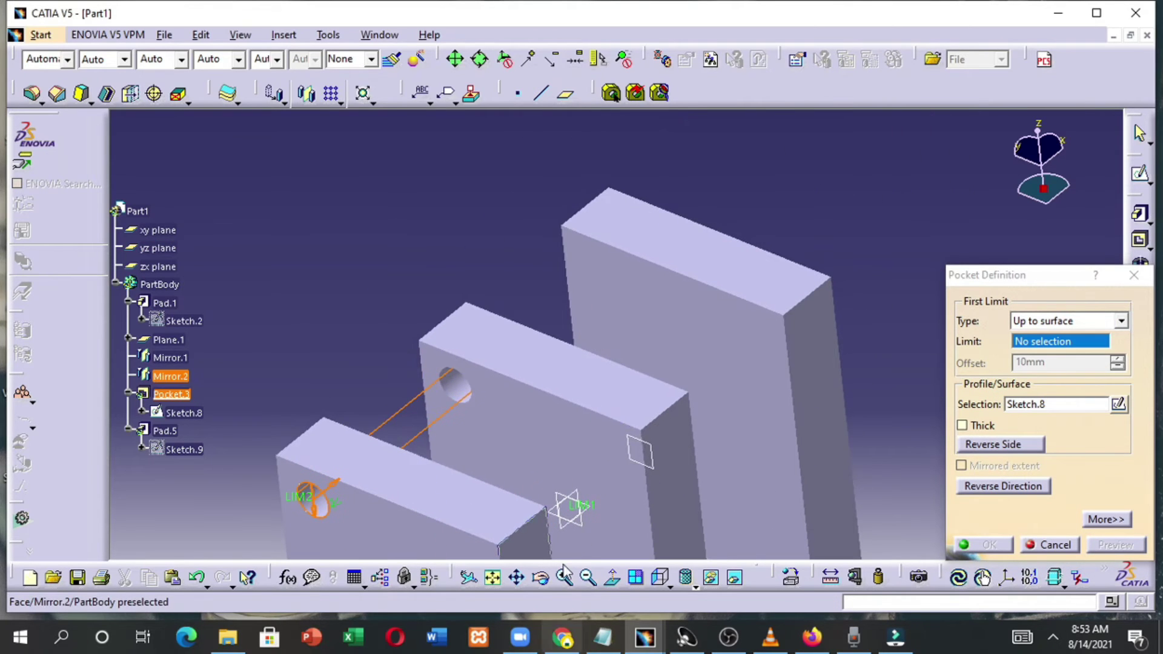
pyautogui.click(700, 342)
pyautogui.moveTo(638, 441); pyautogui.dragTo(536, 520, button='middle')
pyautogui.click(988, 545)
# Set the hole pocket's offset from the limiting face to 0 mm
pyautogui.moveTo(784, 456); pyautogui.dragTo(690, 441, button='middle')
pyautogui.moveTo(552, 421); pyautogui.dragTo(575, 436, button='middle')
pyautogui.doubleClick(515, 413)
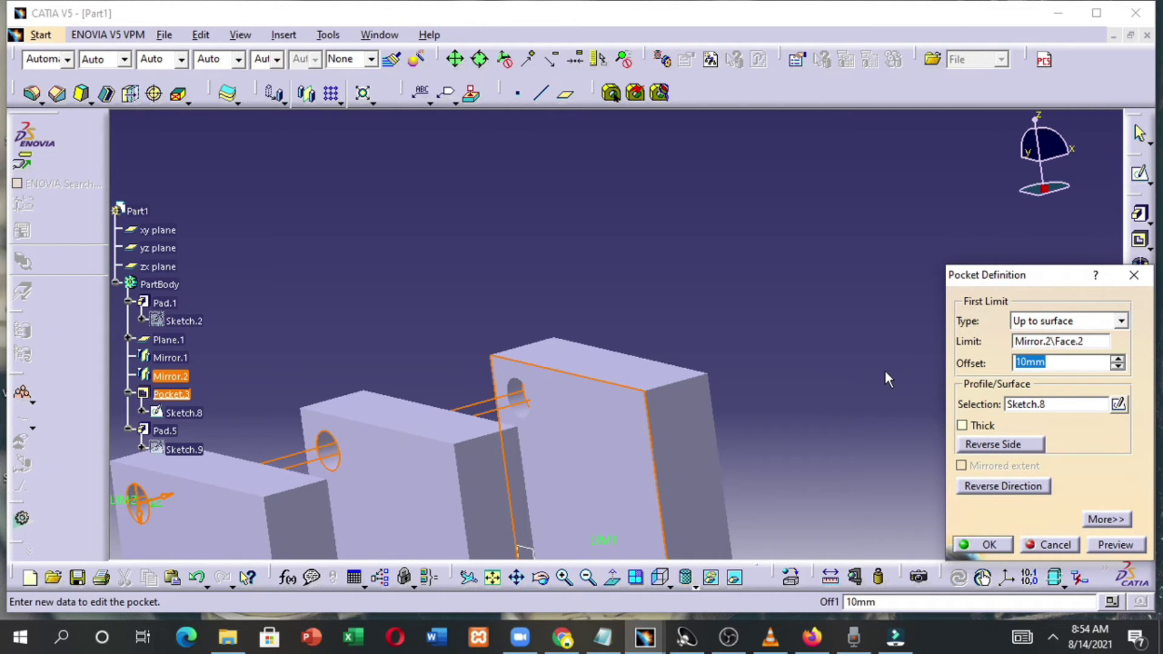
pyautogui.write('0')
pyautogui.click(984, 544)
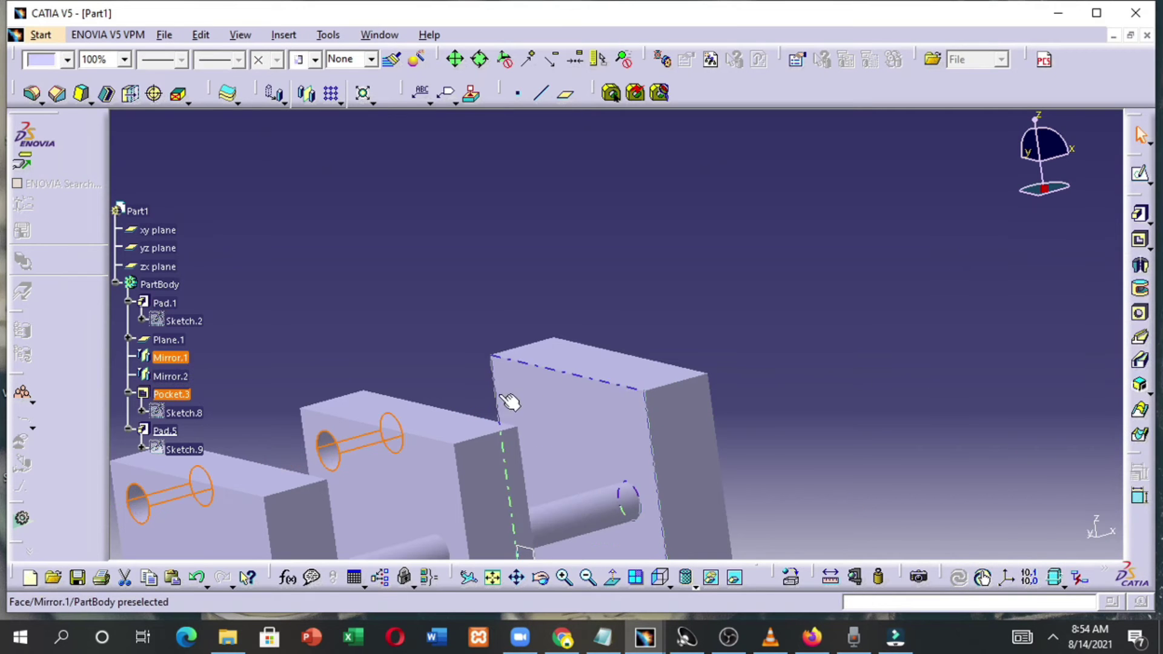
pyautogui.moveTo(475, 421); pyautogui.dragTo(491, 403, button='middle')
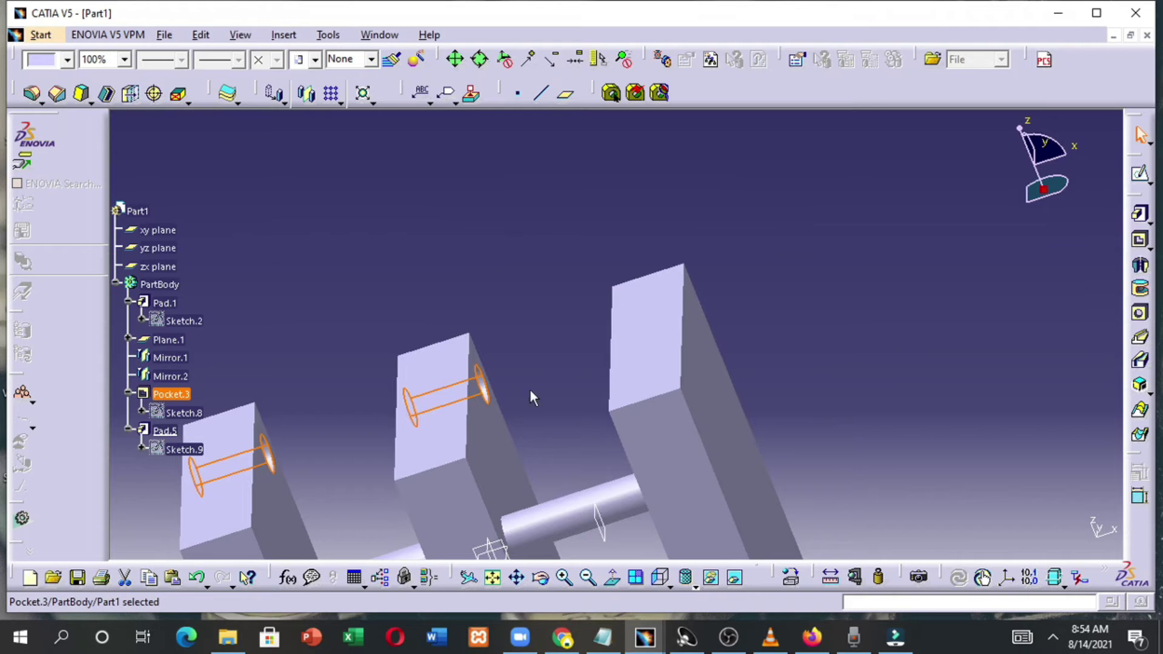
# Sketch a circle on the holed end block's outer face, overlapping its vertical side edge near mid-height, and exit the sketch
pyautogui.moveTo(451, 390); pyautogui.dragTo(691, 366, button='middle')
pyautogui.click(768, 344)
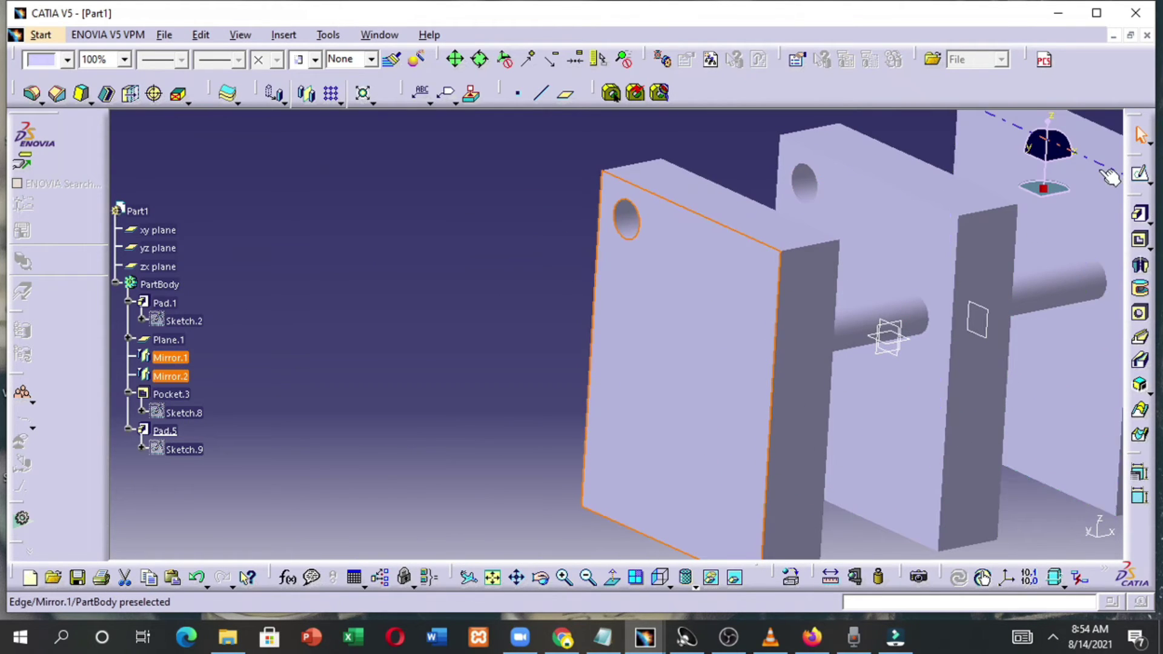
pyautogui.click(1139, 177)
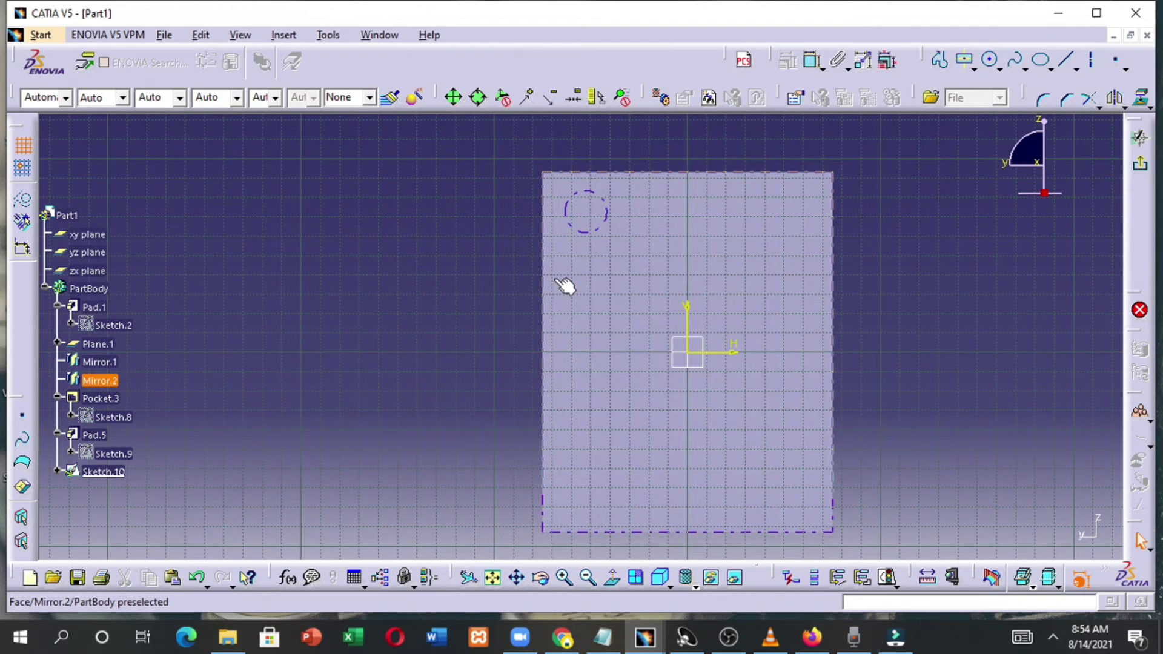
pyautogui.click(608, 218)
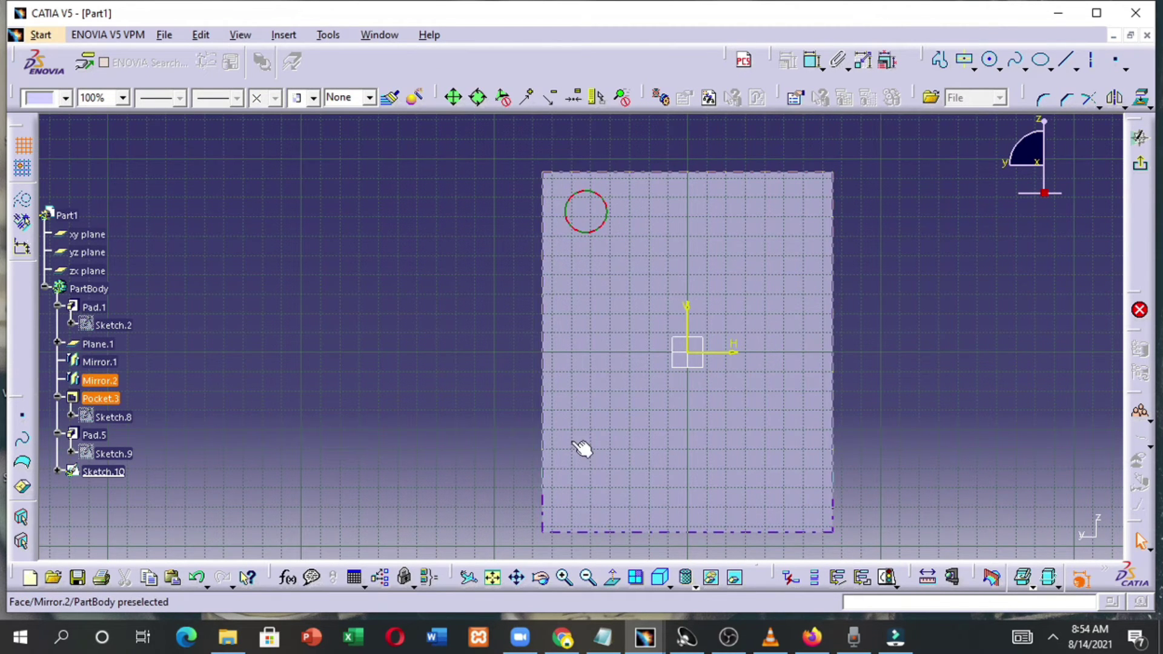
pyautogui.click(991, 60)
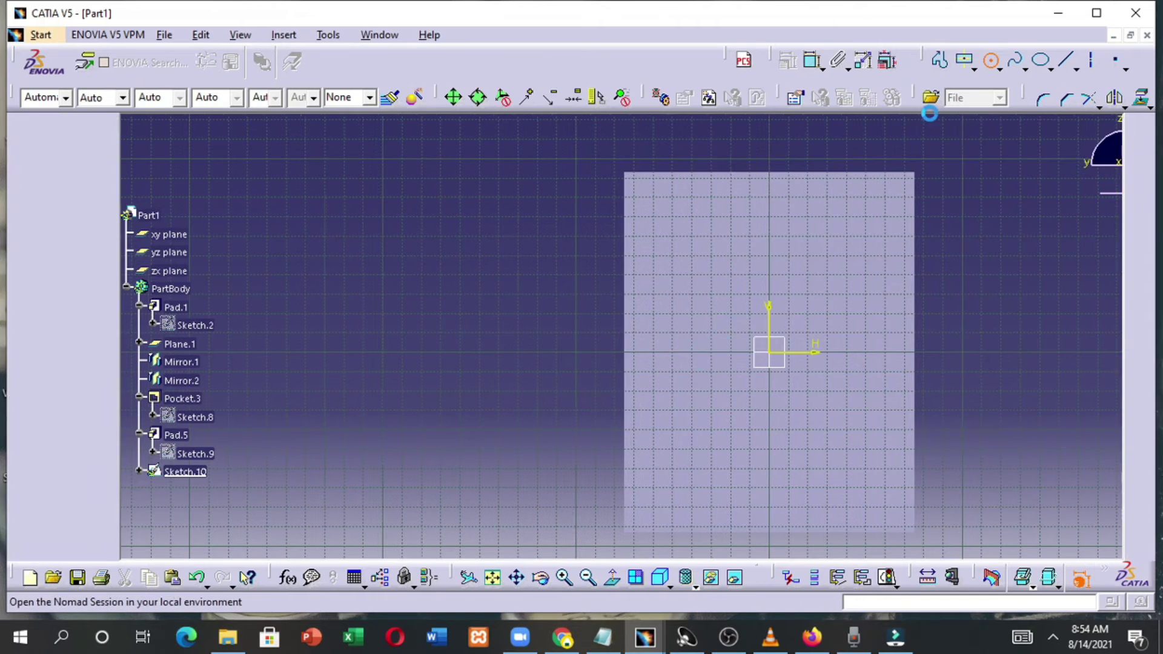
pyautogui.click(595, 380)
pyautogui.click(572, 358)
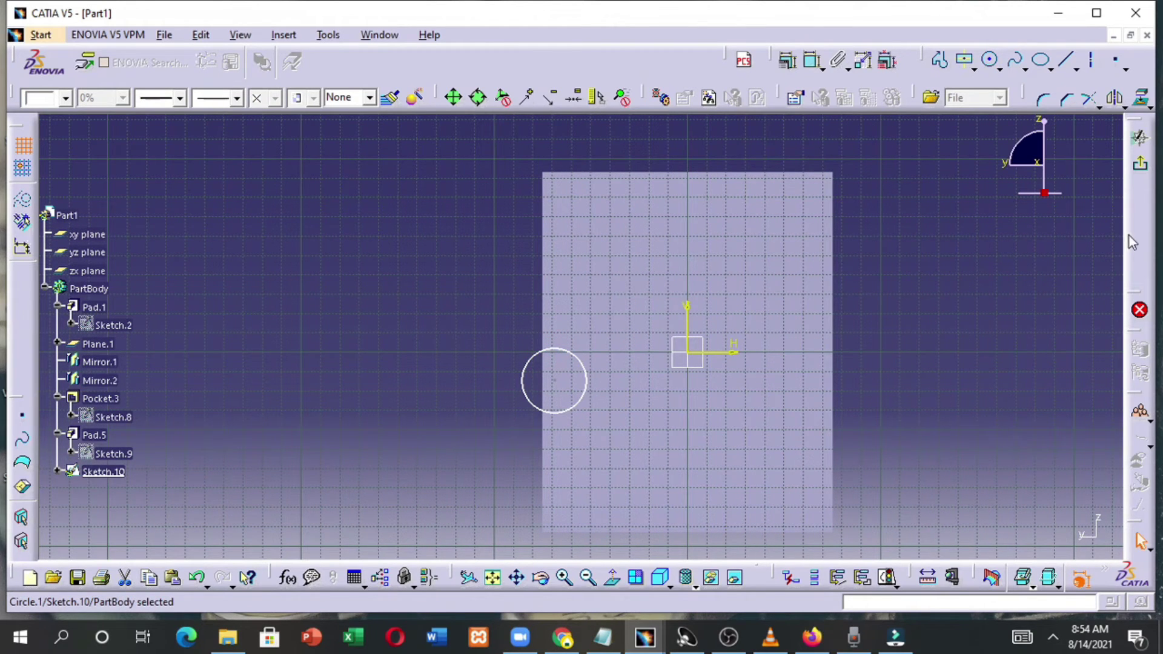
pyautogui.click(1136, 166)
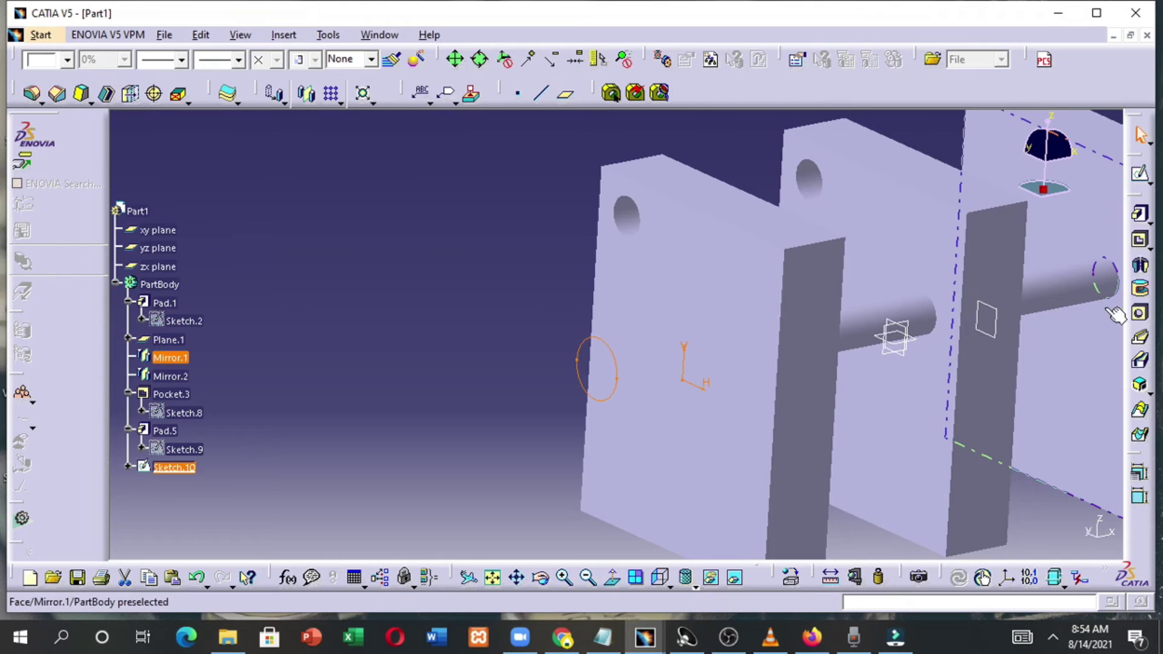
# Pocket the new edge circle sketch into the end block with the first limit type Dimension
pyautogui.click(1139, 240)
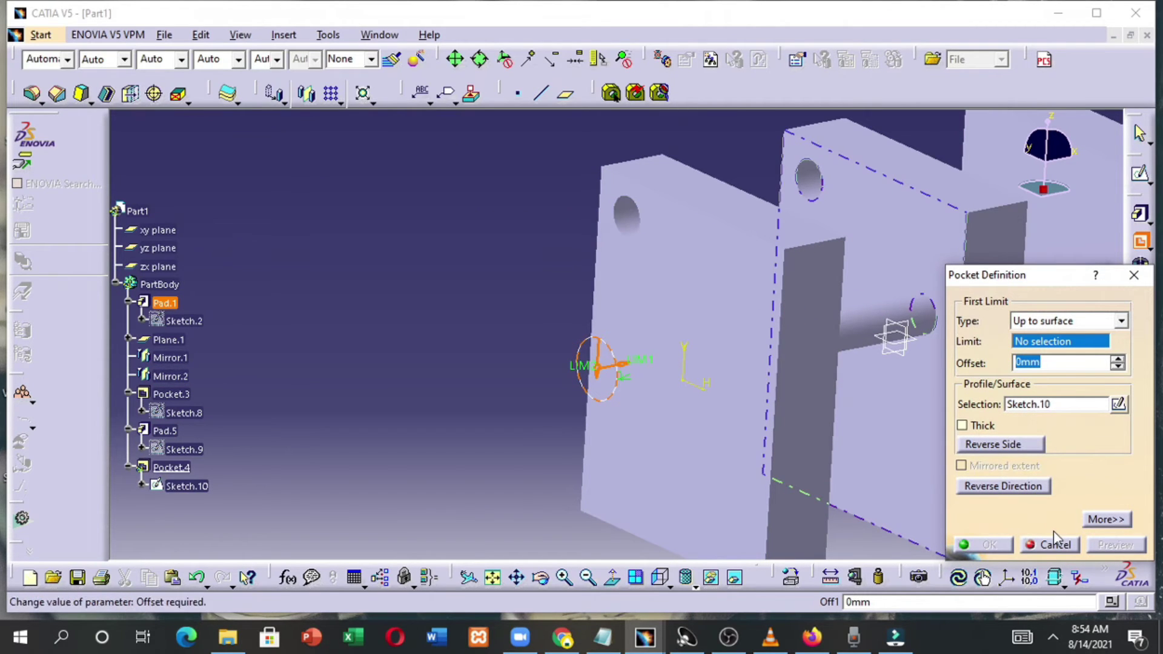
pyautogui.click(1047, 325)
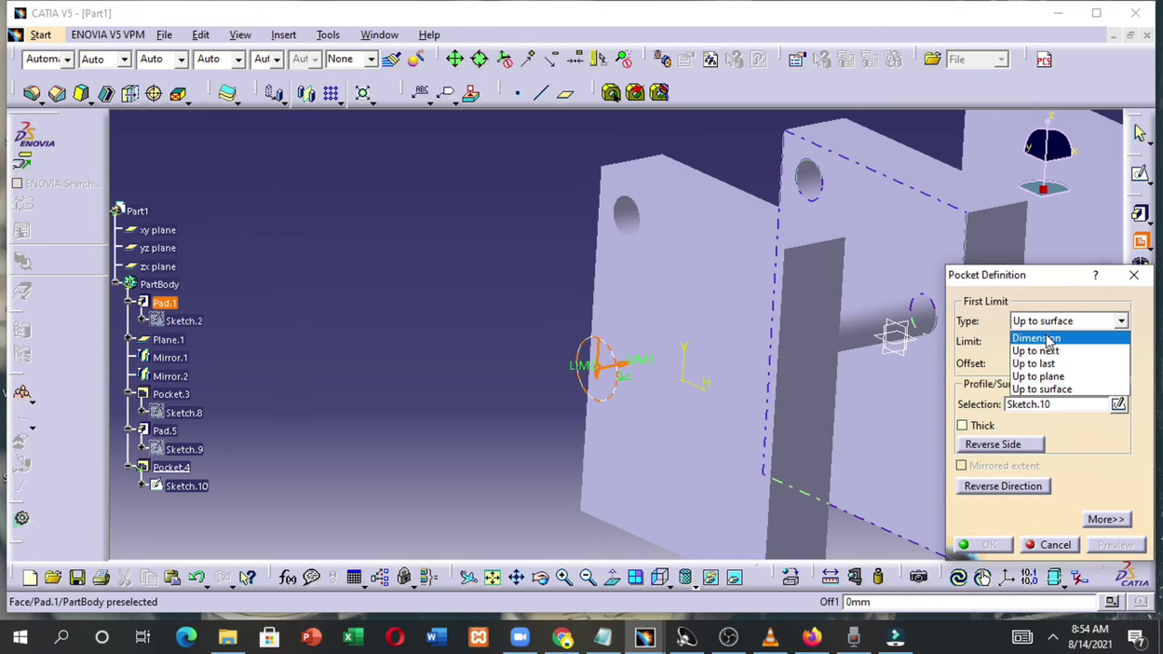
pyautogui.click(1045, 337)
pyautogui.moveTo(499, 397); pyautogui.dragTo(757, 441, button='middle')
pyautogui.click(978, 544)
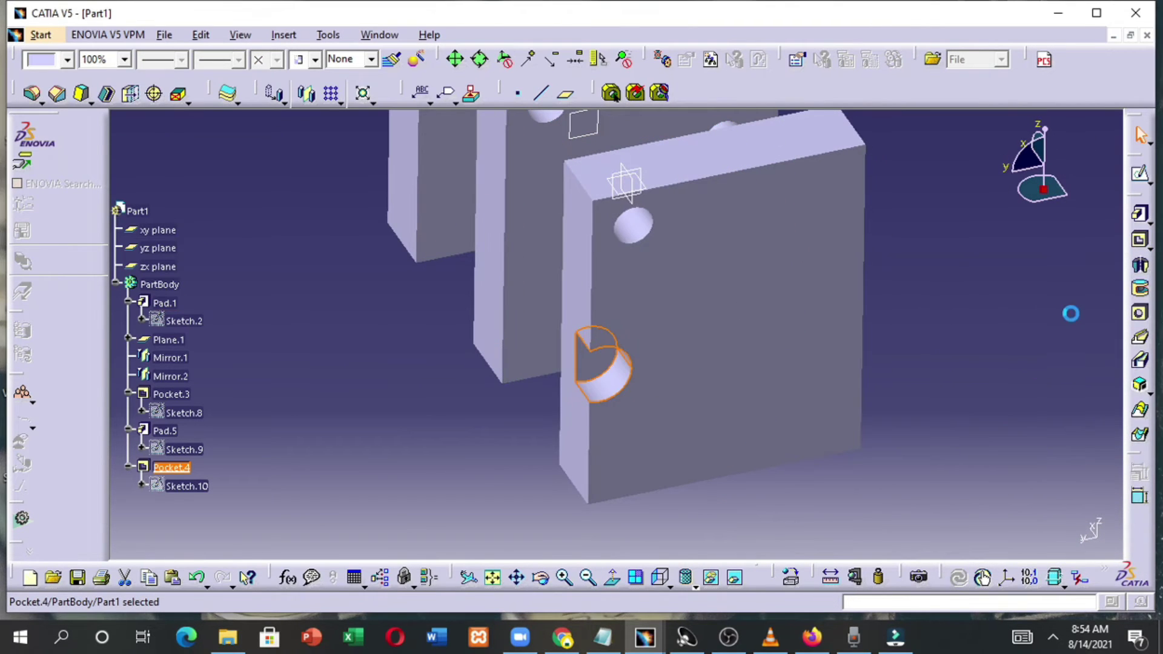
# Change the first limit type of the edge notch pocket to Up to next
pyautogui.doubleClick(609, 374)
pyautogui.click(1053, 320)
pyautogui.click(1054, 352)
pyautogui.moveTo(521, 371)
pyautogui.mouseDown(button='middle')
pyautogui.moveTo(527, 475)
pyautogui.moveTo(618, 461)
pyautogui.moveTo(601, 463)
pyautogui.mouseUp(button='middle')
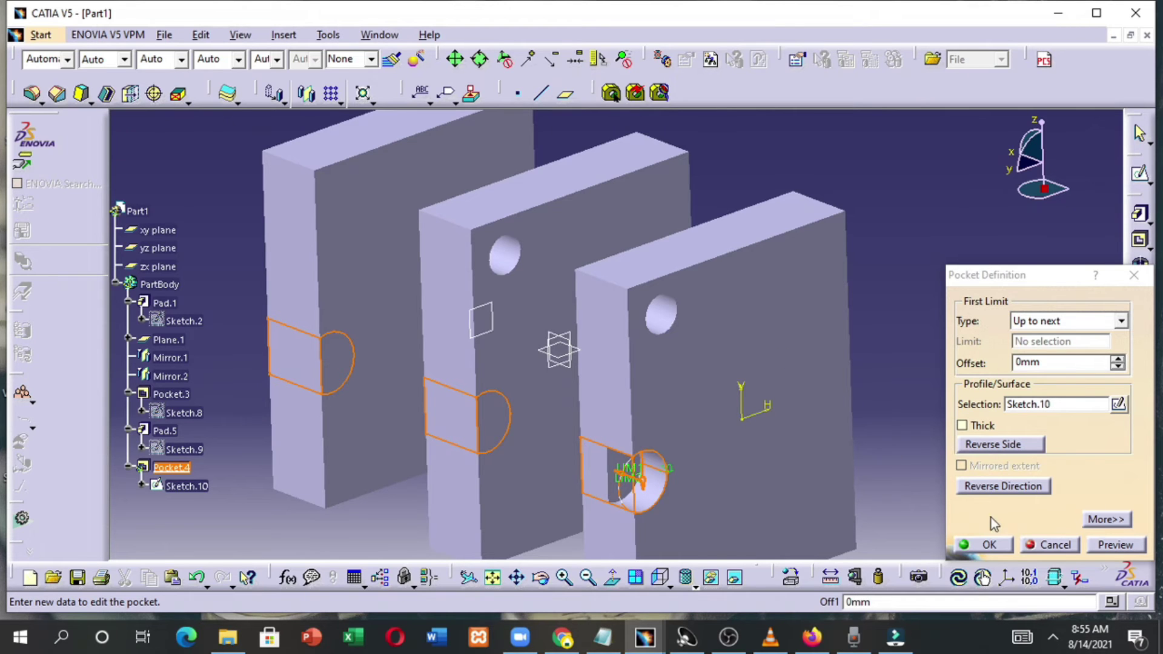
pyautogui.click(987, 545)
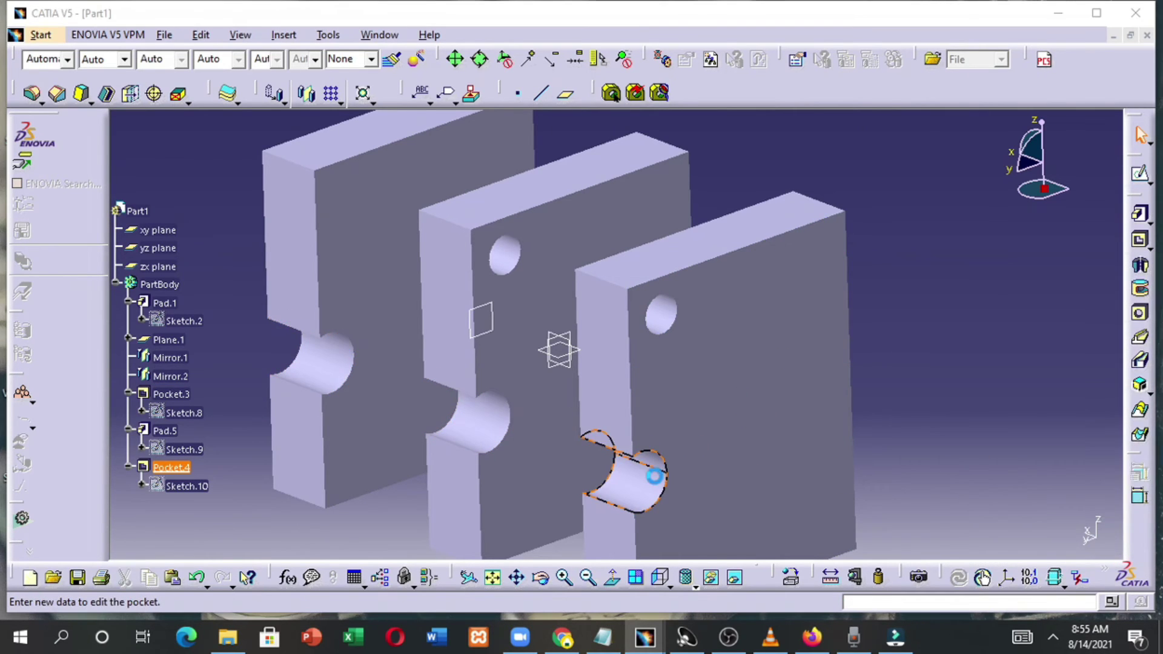
# Change the edge notch pocket's first limit type to Up to last, and finish it as Up to plane with the yz plane as limit
pyautogui.click(1099, 321)
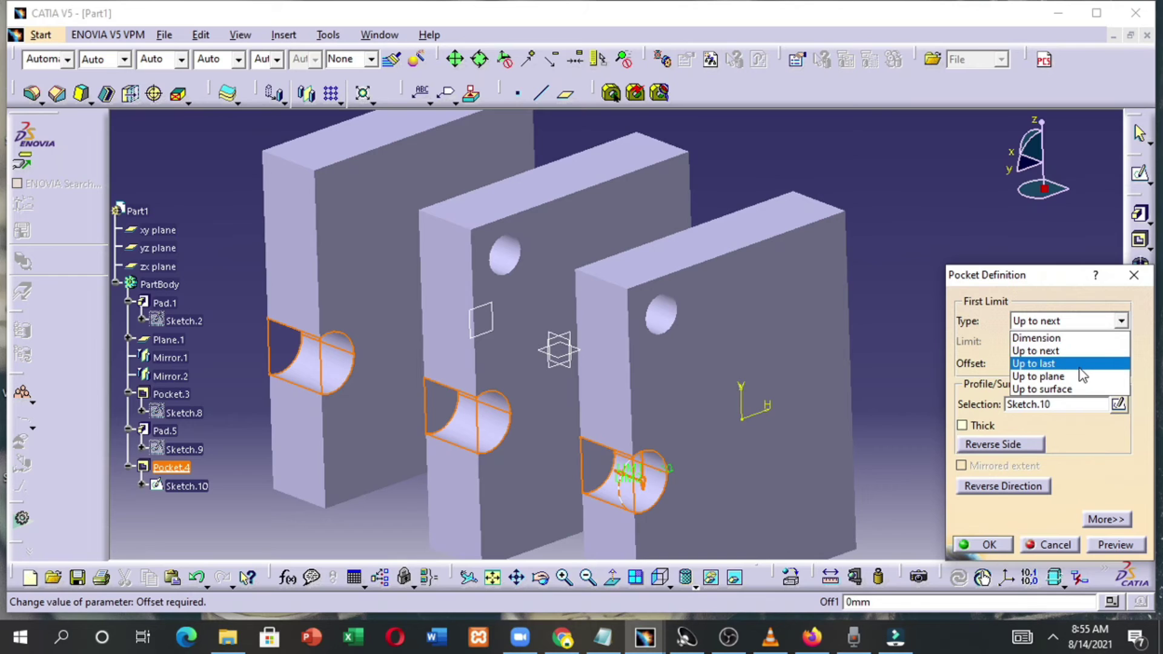
pyautogui.click(1079, 366)
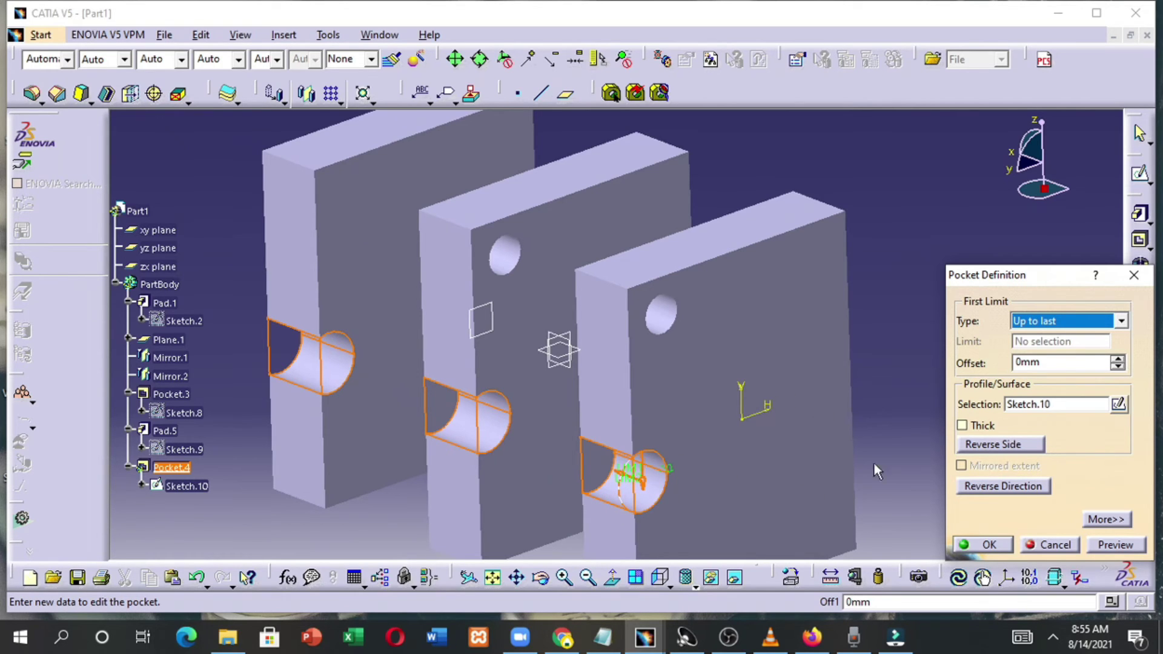
pyautogui.click(1045, 321)
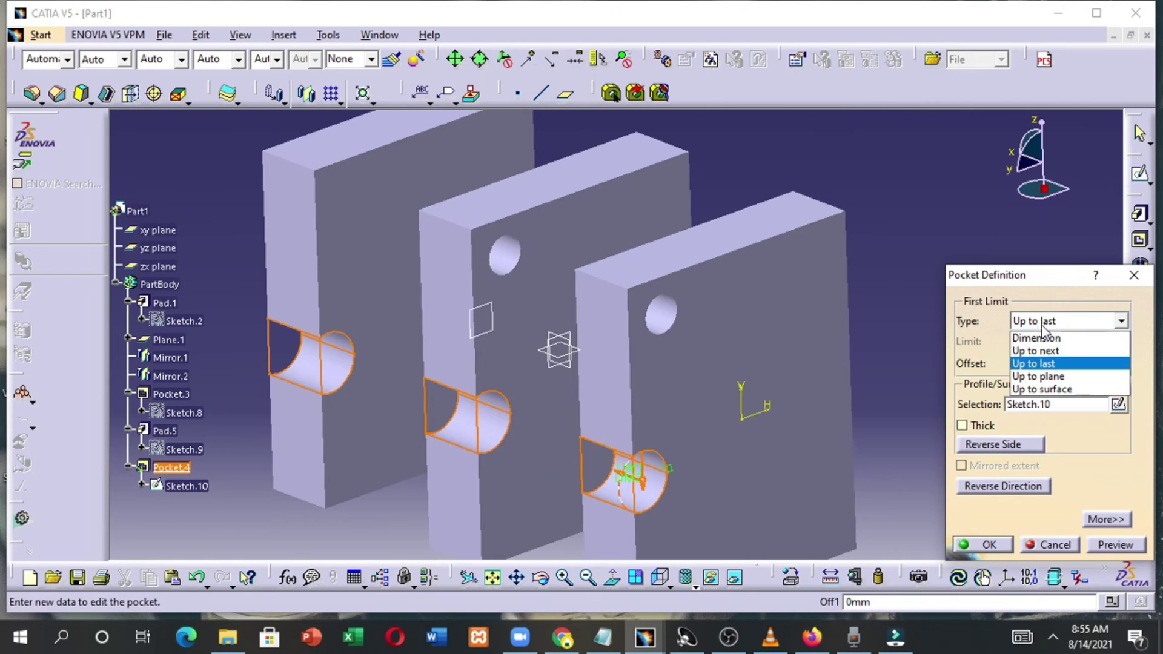
pyautogui.click(1037, 377)
pyautogui.click(546, 368)
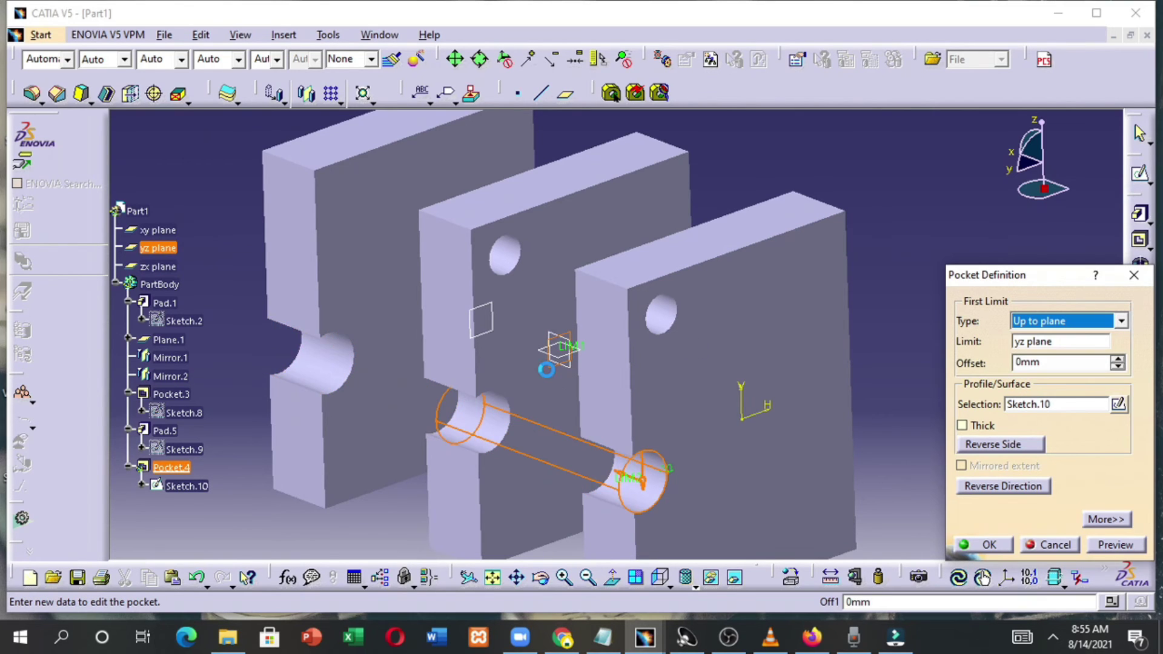
pyautogui.click(967, 545)
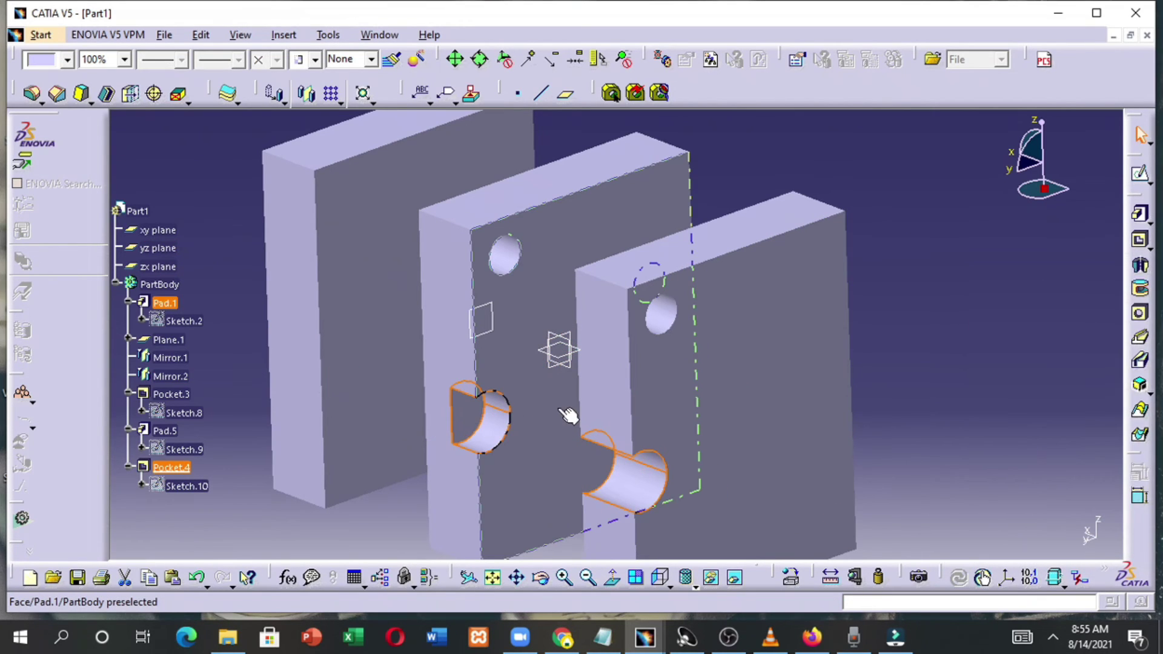
# Try to limit the edge notch pocket Up to surface at the inner face of the end block without the hole
pyautogui.moveTo(524, 427)
pyautogui.mouseDown(button='middle')
pyautogui.moveTo(576, 441)
pyautogui.moveTo(514, 432)
pyautogui.mouseUp(button='middle')
pyautogui.doubleClick(632, 483)
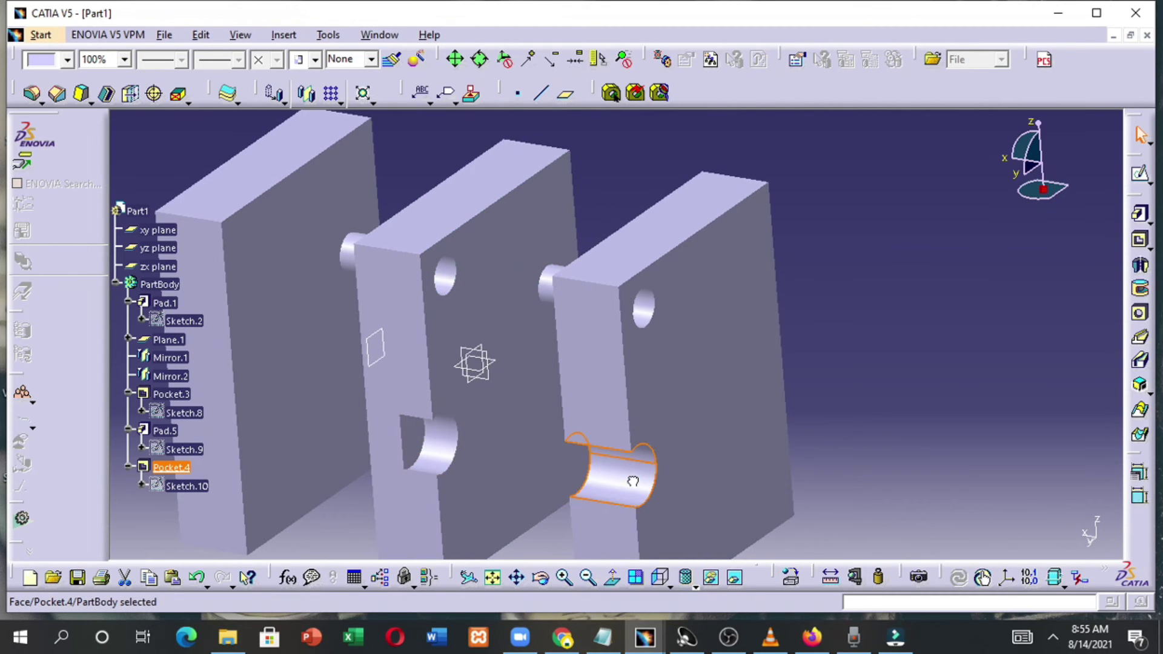
pyautogui.click(1082, 321)
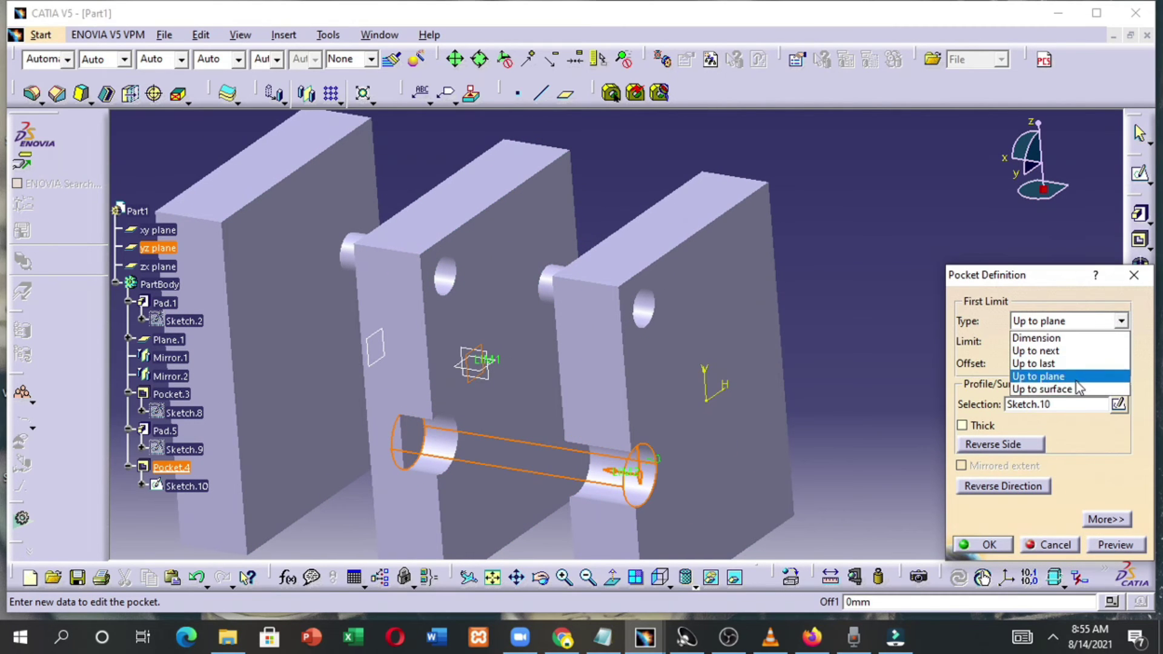
pyautogui.click(1073, 391)
pyautogui.moveTo(765, 394); pyautogui.dragTo(1014, 331, button='middle')
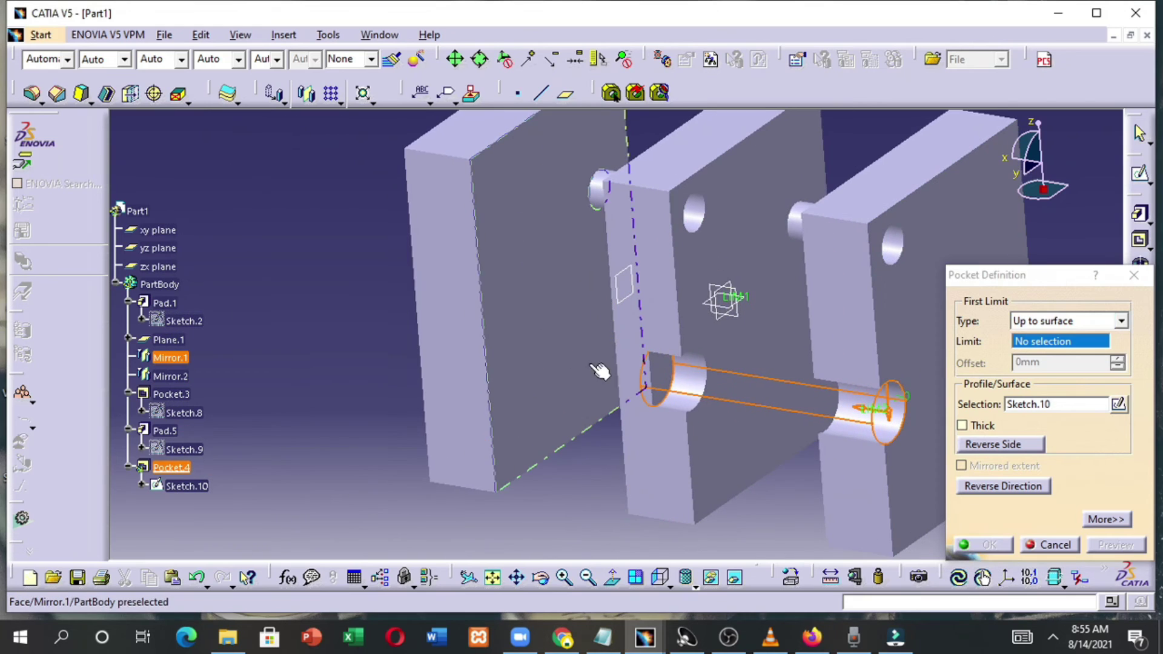
pyautogui.click(540, 372)
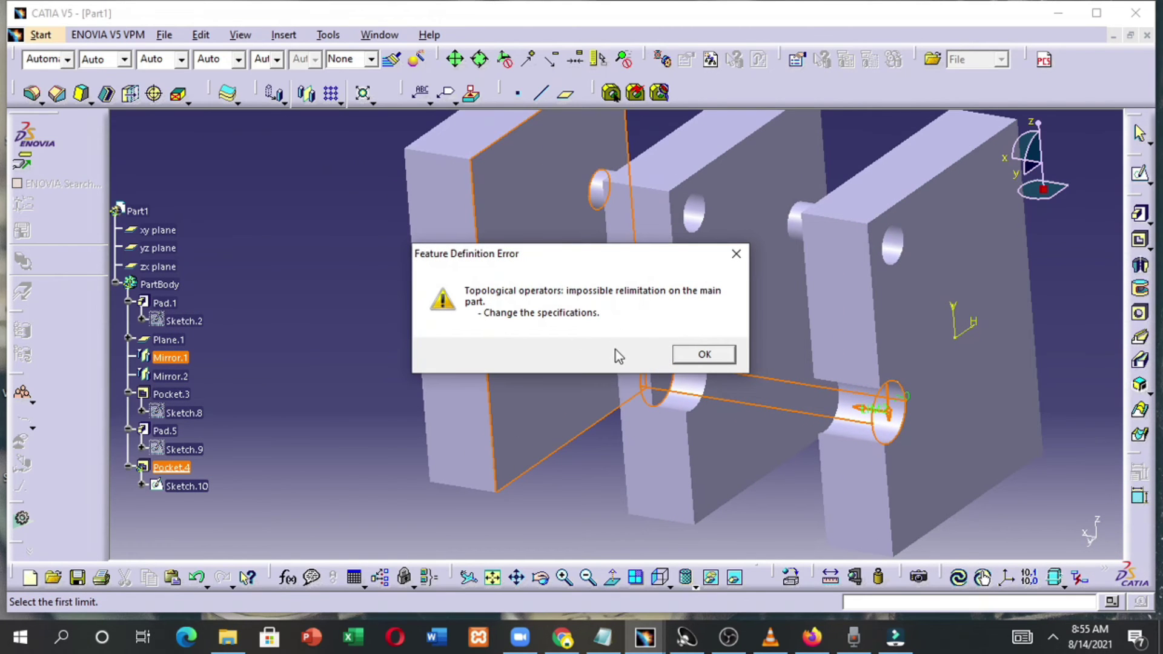
pyautogui.click(703, 356)
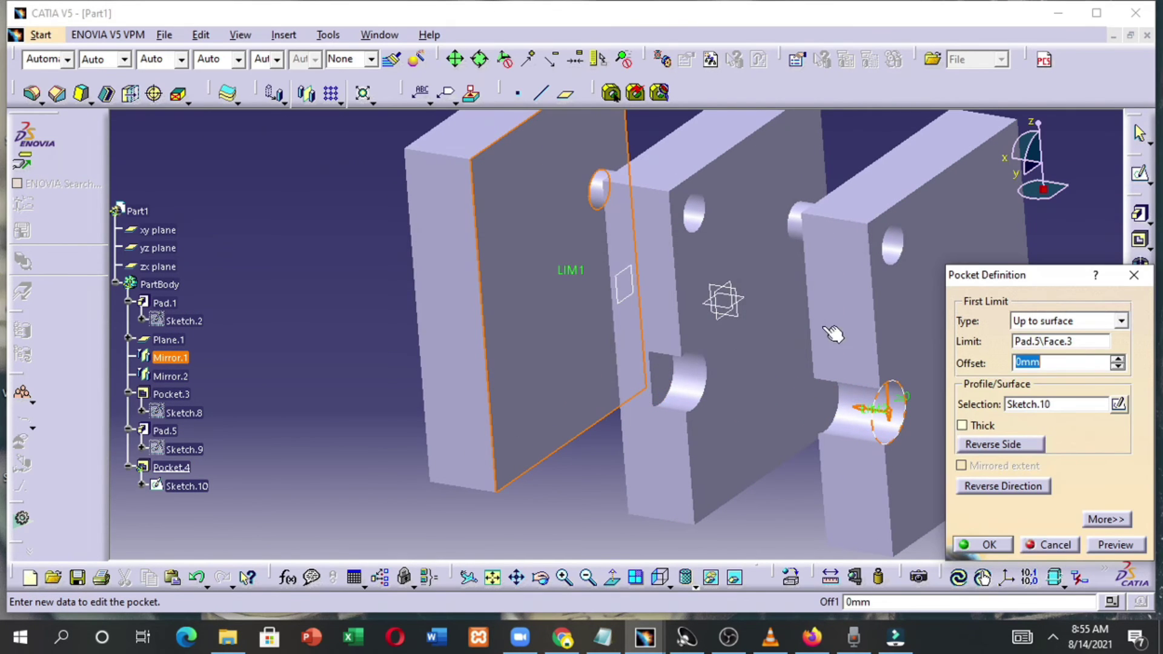
pyautogui.moveTo(738, 361); pyautogui.dragTo(580, 387, button='middle')
pyautogui.moveTo(701, 428); pyautogui.dragTo(648, 452, button='middle')
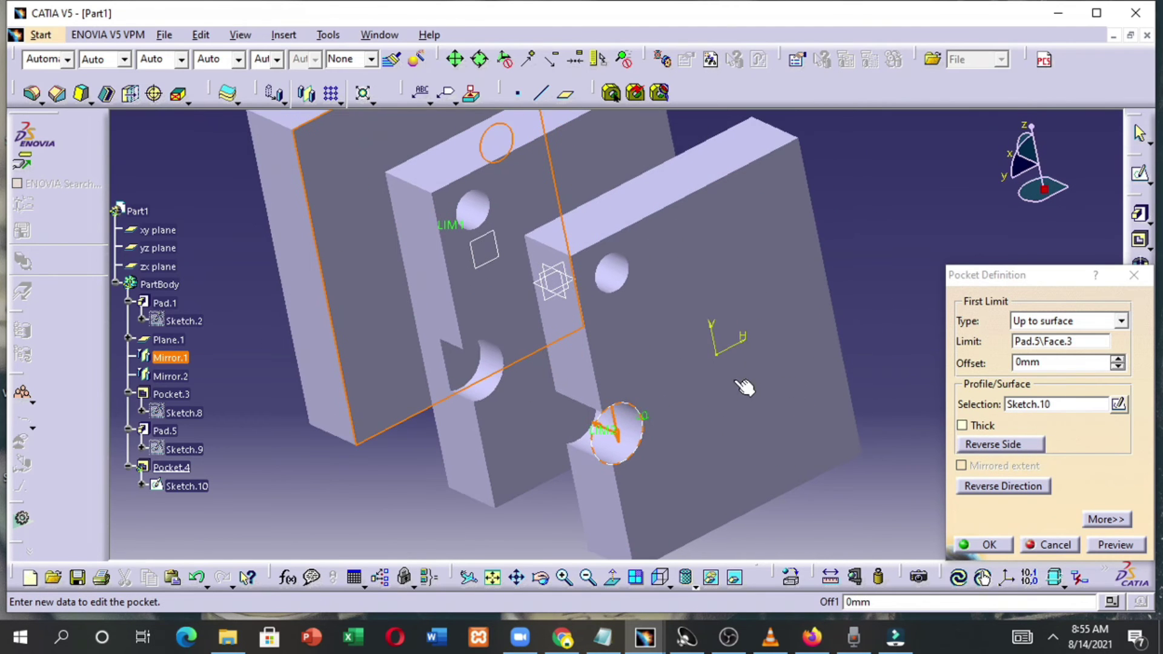
pyautogui.click(1050, 547)
# Sketch a circle overlapping the upper corner of the holed end block's inner face and pad it 20 mm with the limit type Dimension
pyautogui.moveTo(805, 382); pyautogui.dragTo(424, 439, button='middle')
pyautogui.click(702, 367)
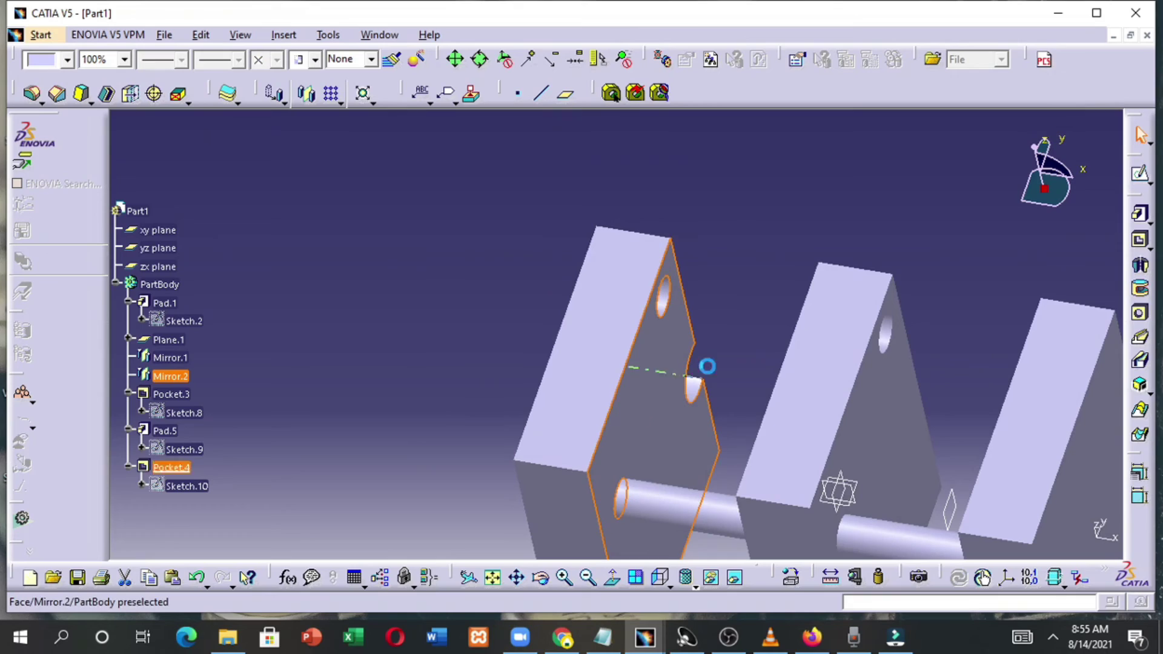
pyautogui.click(1140, 174)
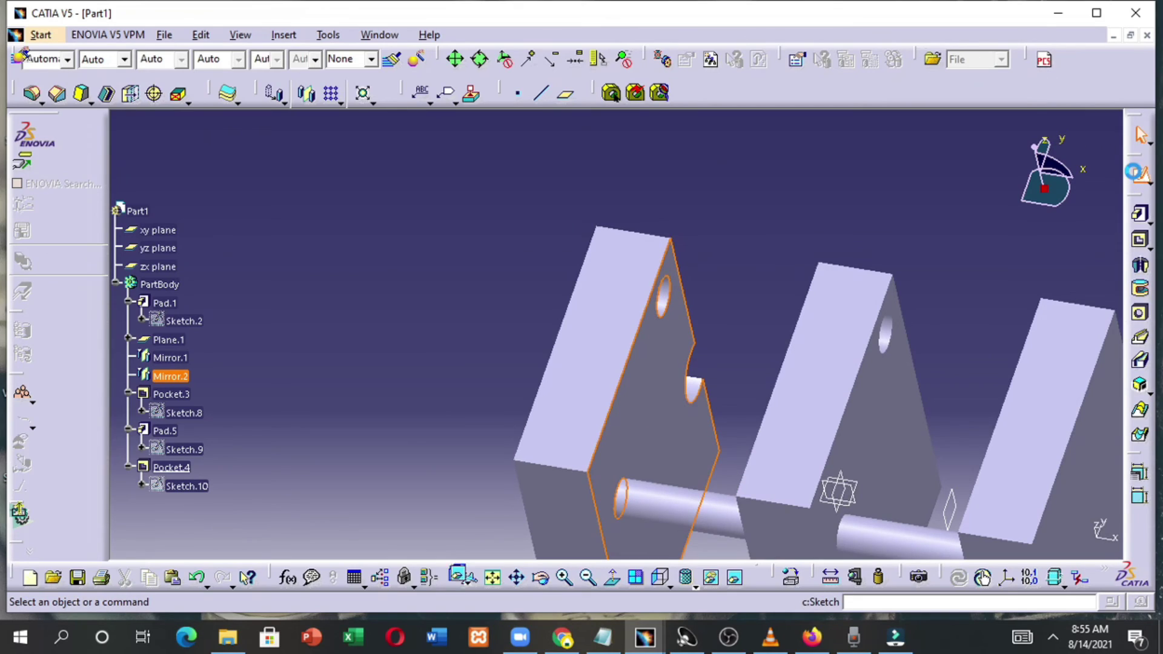
pyautogui.moveTo(817, 252)
pyautogui.mouseDown(button='middle')
pyautogui.moveTo(584, 311)
pyautogui.moveTo(447, 306)
pyautogui.moveTo(575, 406)
pyautogui.moveTo(951, 473)
pyautogui.mouseUp(button='middle')
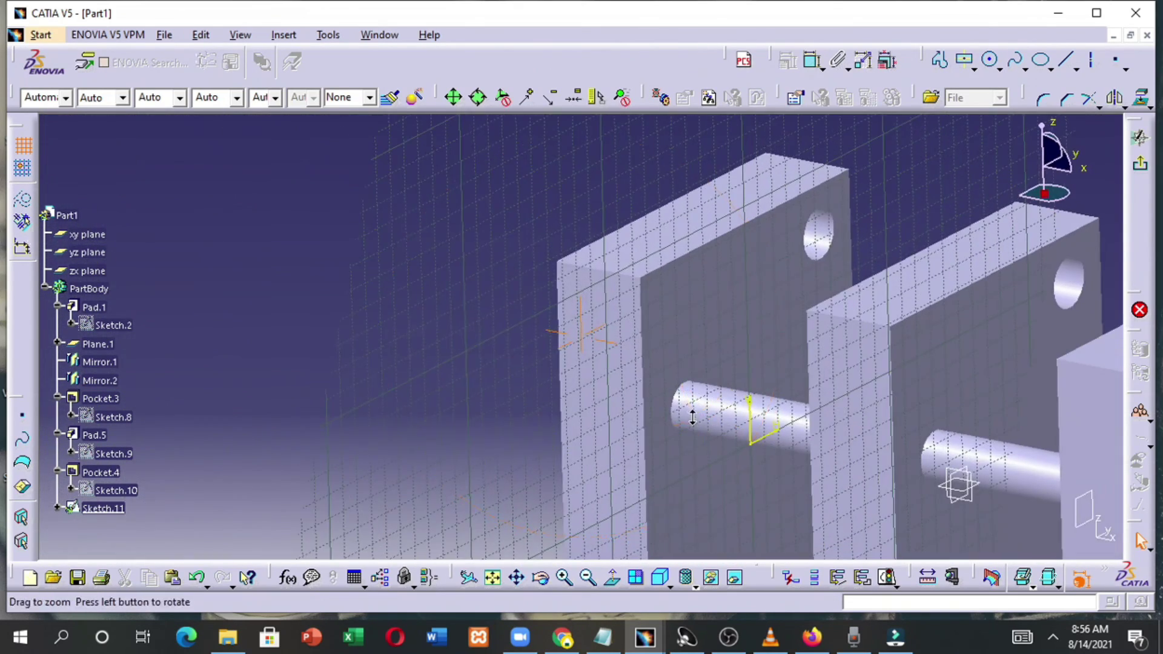
pyautogui.click(986, 63)
pyautogui.click(694, 298)
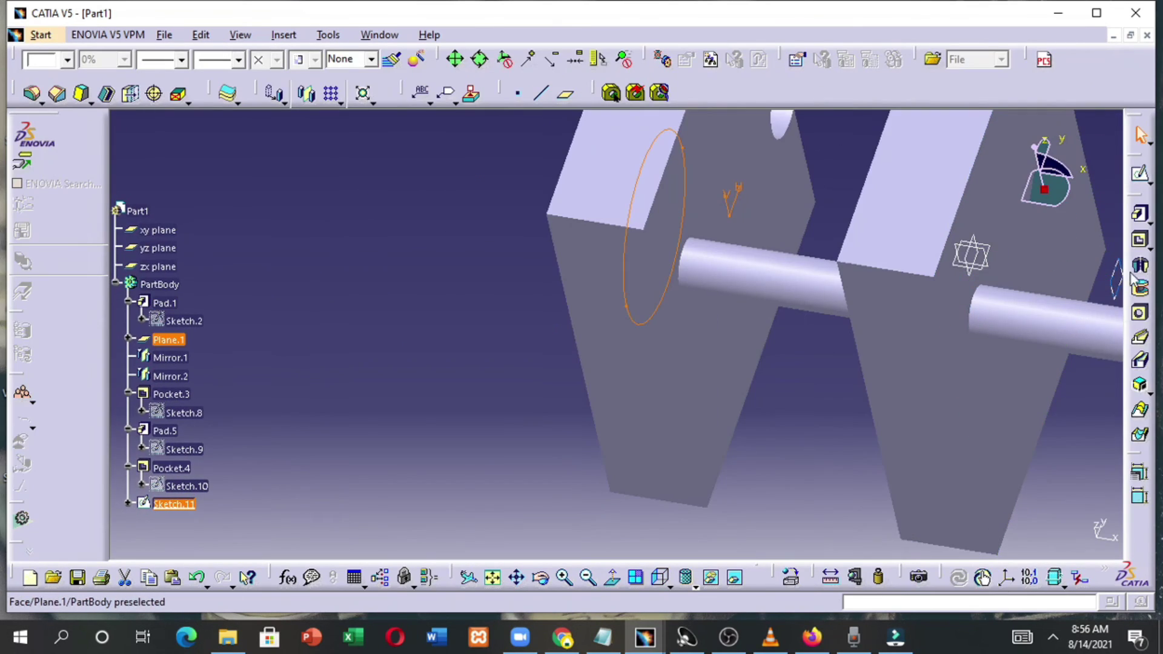
pyautogui.click(1139, 214)
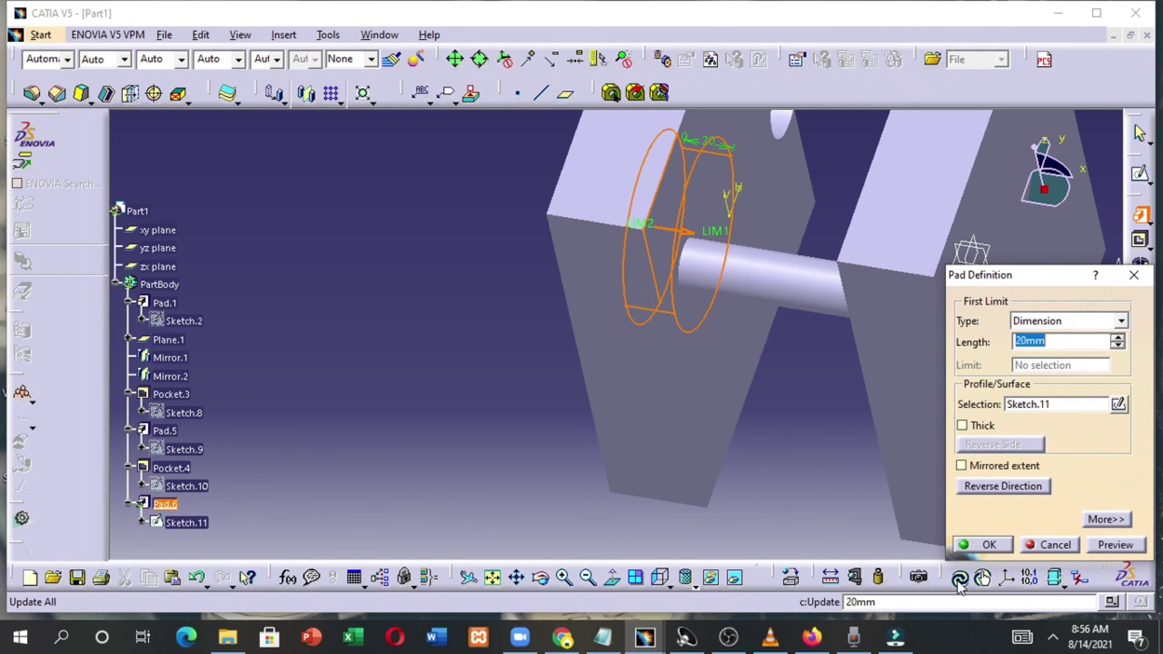
pyautogui.click(984, 544)
# Try the first limit types Up to next and Up to last on the new corner pad
pyautogui.doubleClick(732, 262)
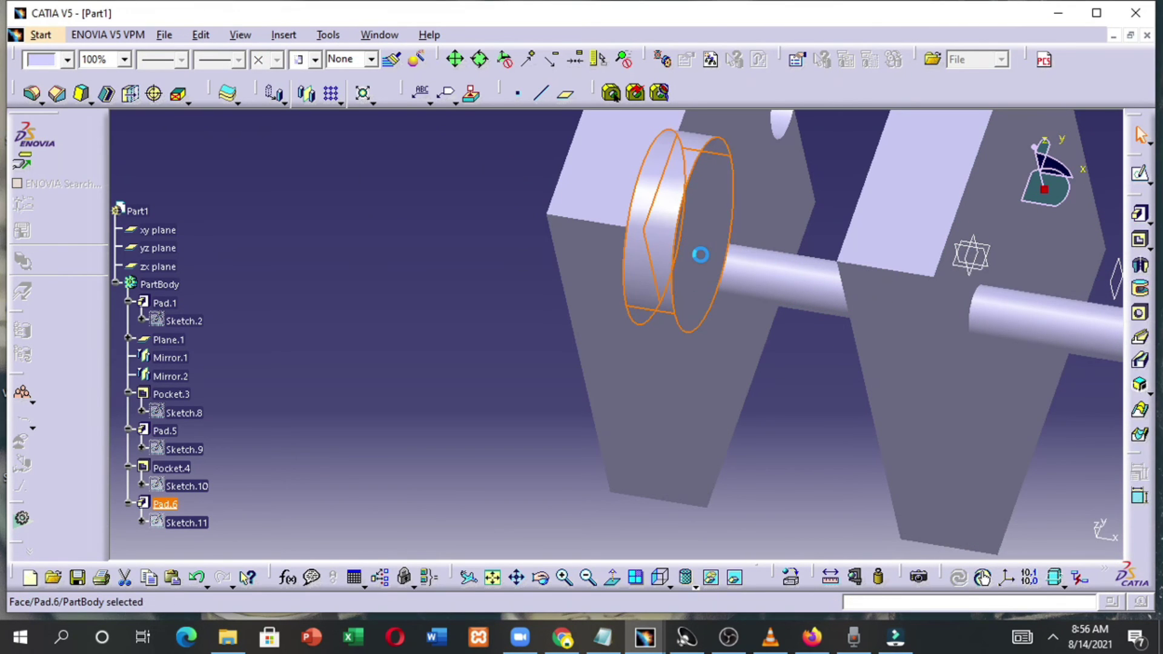
pyautogui.click(1095, 324)
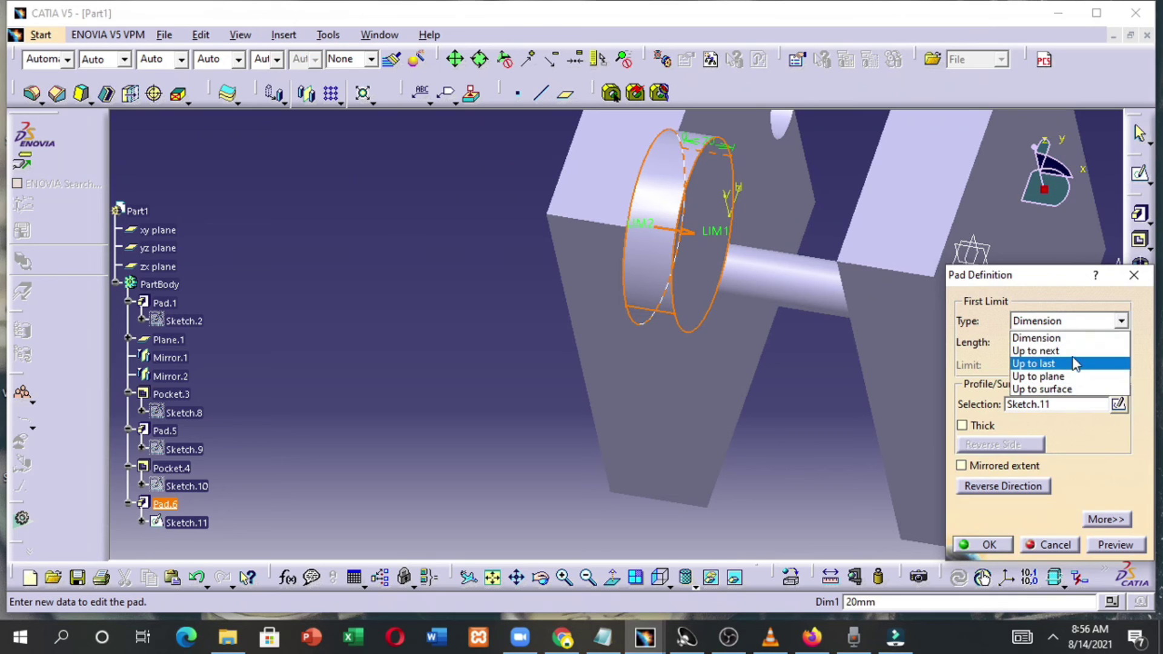
pyautogui.click(1035, 350)
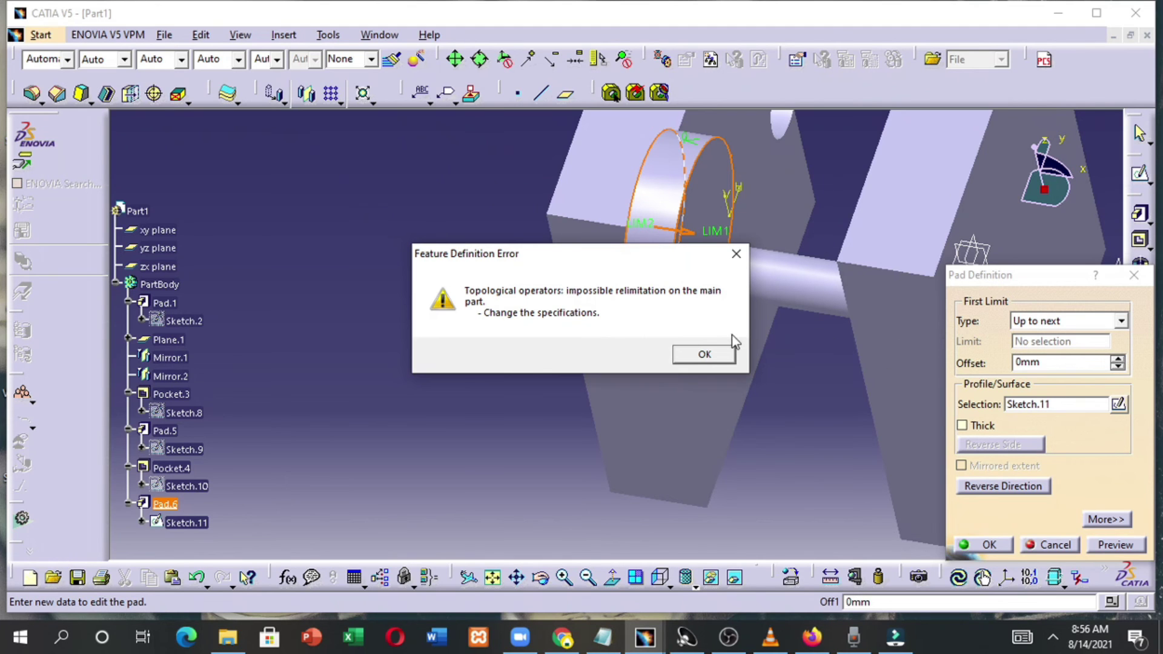
pyautogui.click(706, 360)
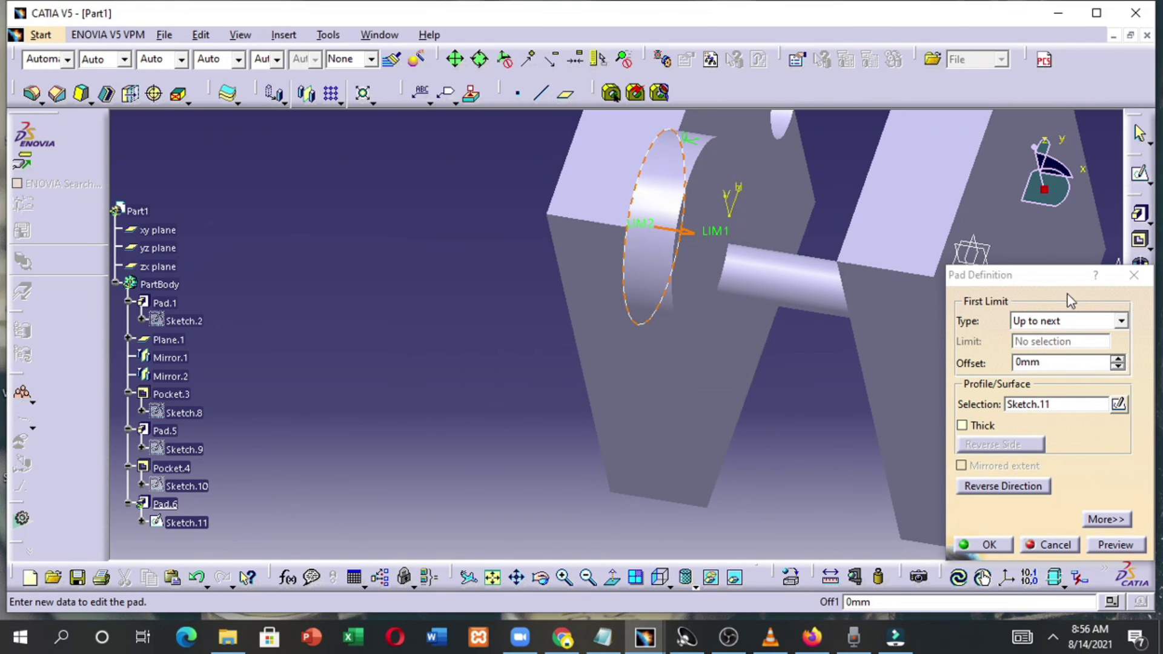
pyautogui.click(1068, 321)
pyautogui.click(1010, 364)
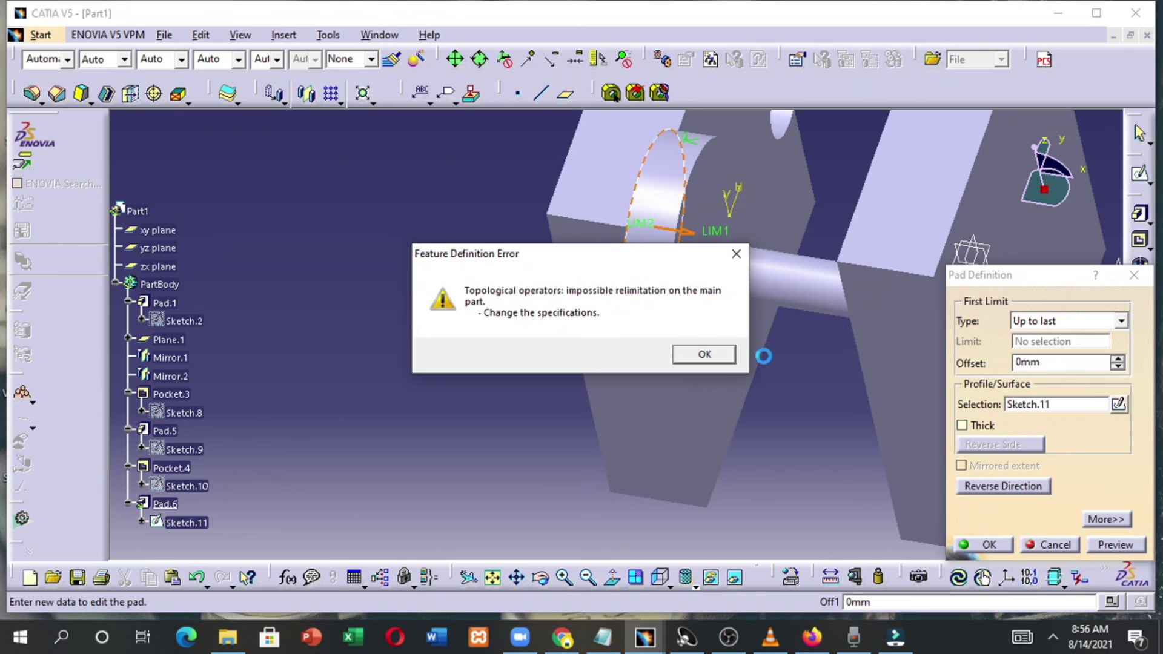
pyautogui.click(702, 355)
# Set the corner pad's first limit type to Up to plane with Plane.1 as the limit
pyautogui.click(1121, 321)
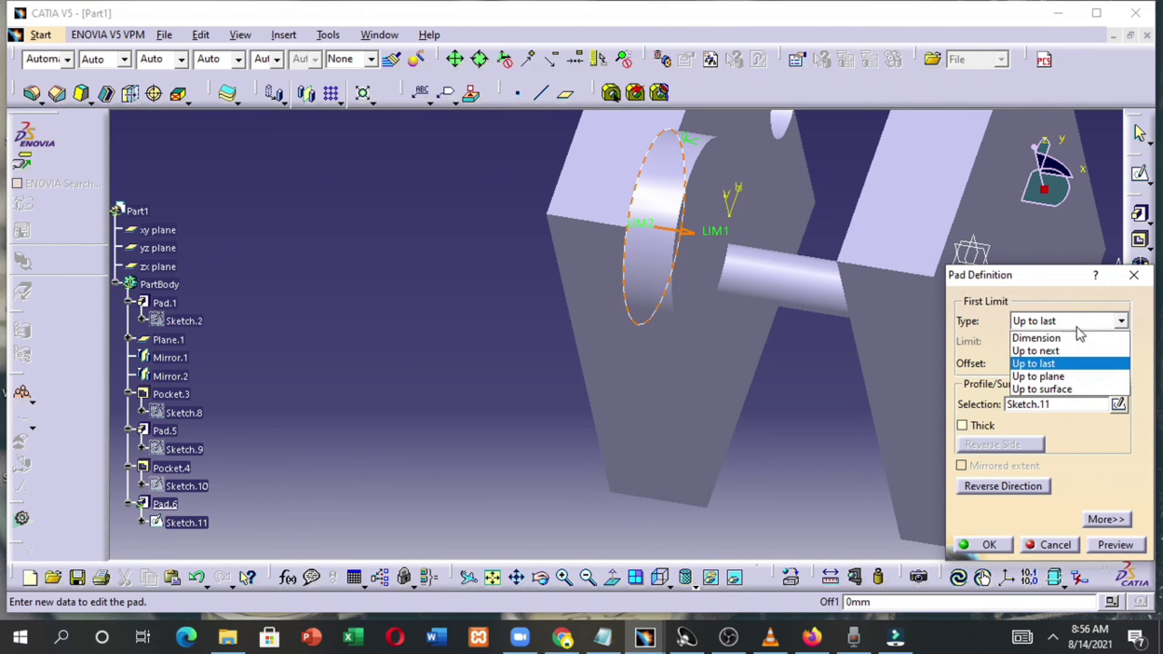
pyautogui.click(1052, 379)
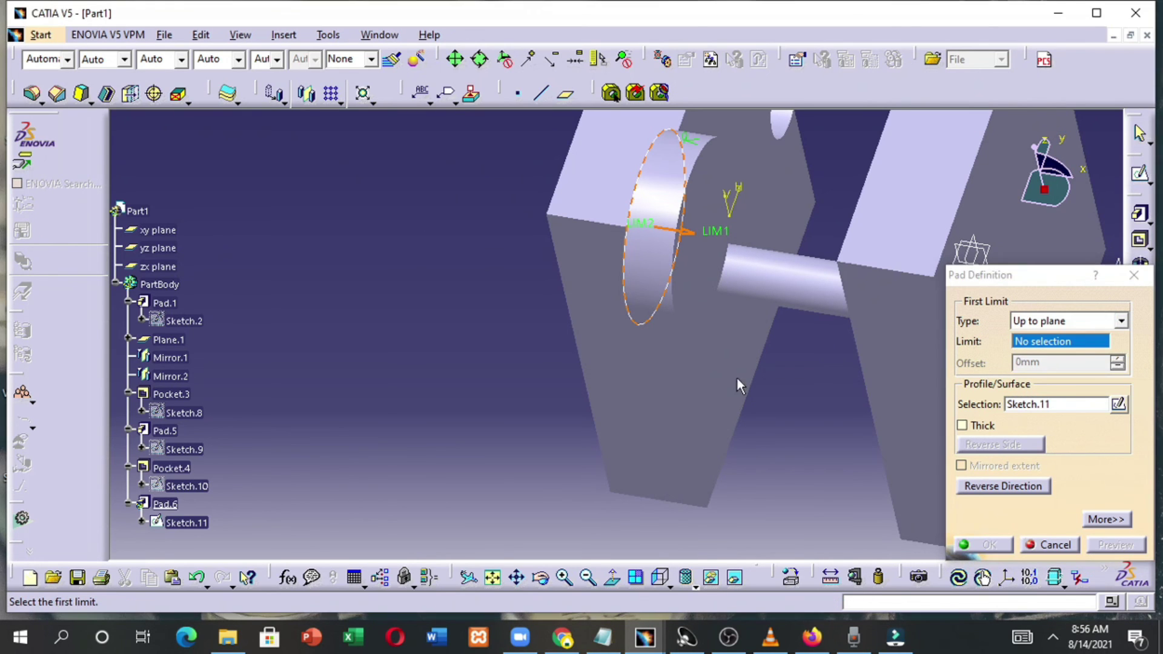
pyautogui.moveTo(739, 384); pyautogui.dragTo(555, 453, button='middle')
pyautogui.click(945, 366)
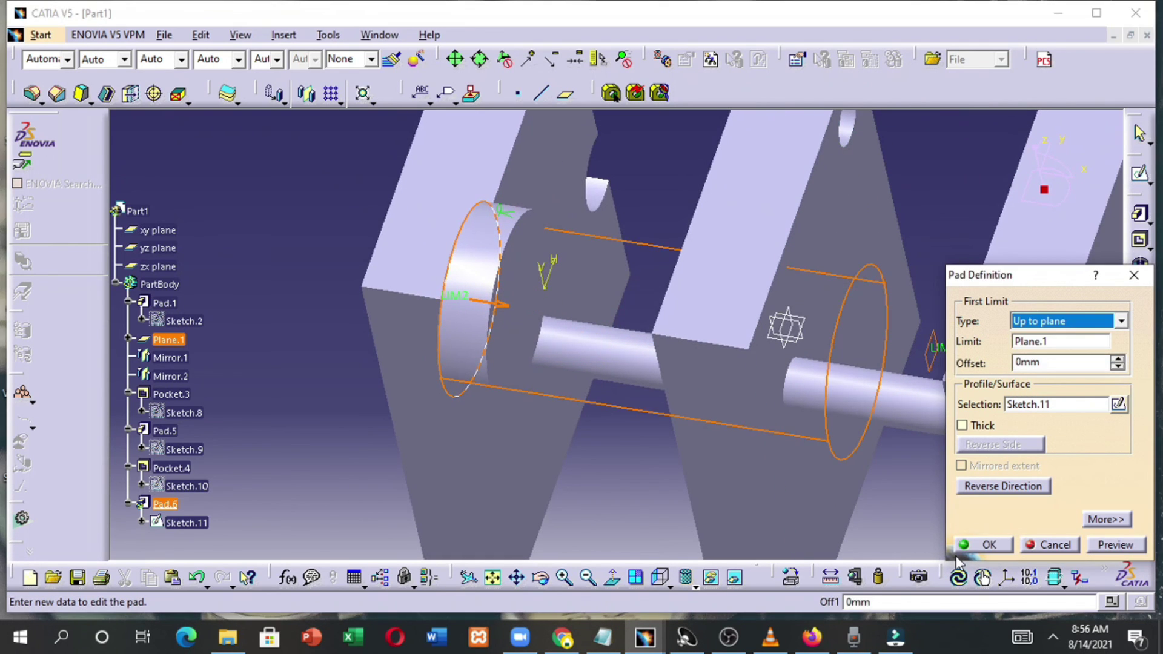
pyautogui.click(986, 544)
# Try to limit the corner pad Up to surface at the middle block's face that points away from the holed end block
pyautogui.doubleClick(791, 403)
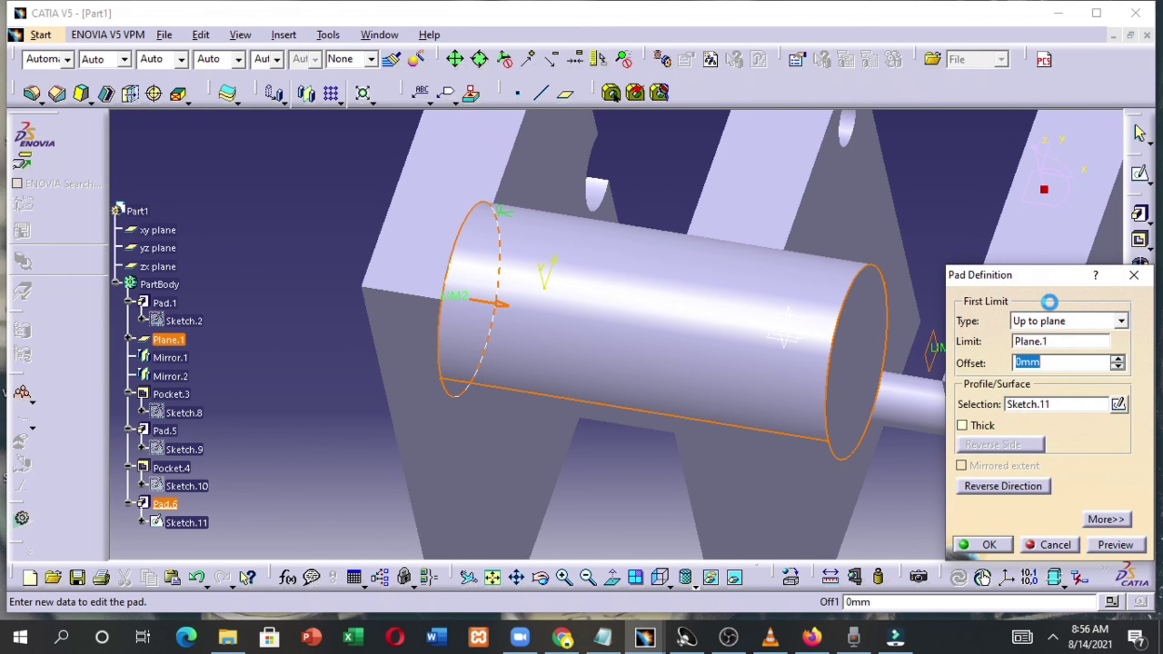
pyautogui.click(1082, 320)
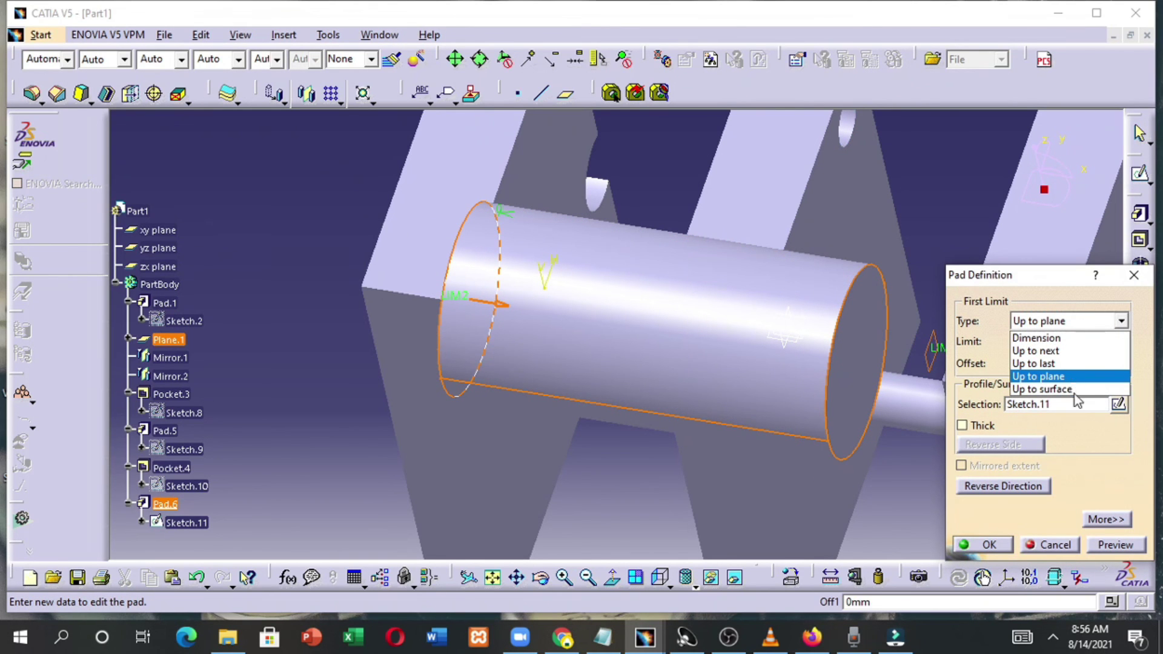
pyautogui.click(1075, 392)
pyautogui.moveTo(867, 286); pyautogui.dragTo(667, 288, button='middle')
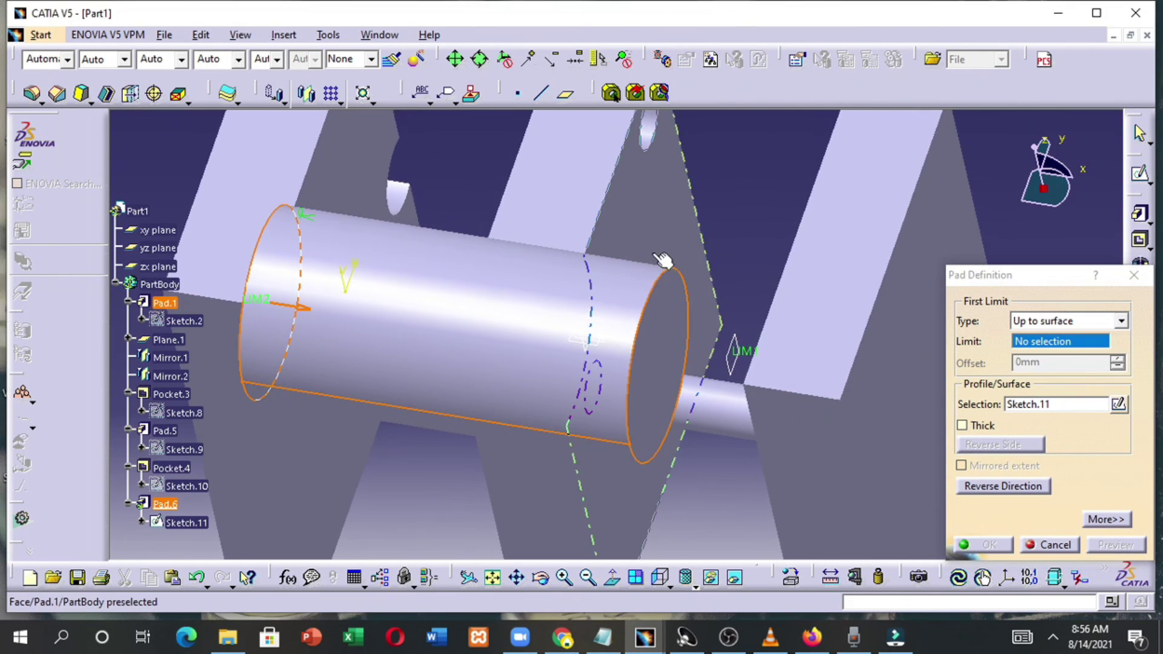
pyautogui.click(654, 224)
pyautogui.click(702, 356)
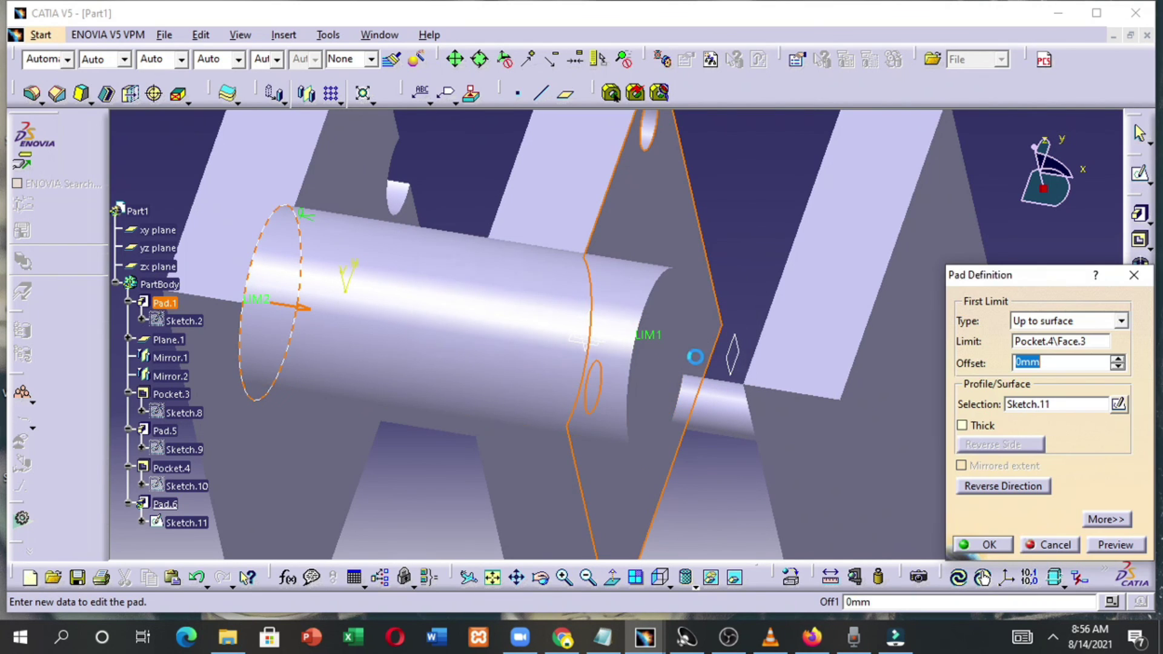
pyautogui.moveTo(641, 357); pyautogui.dragTo(623, 301, button='middle')
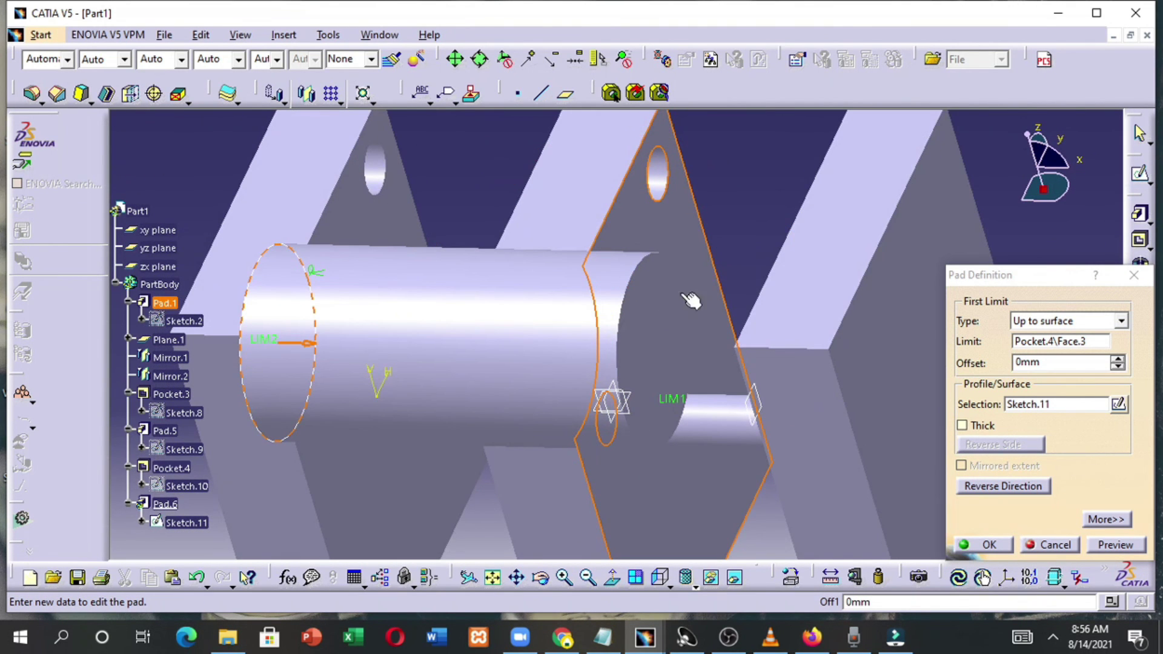